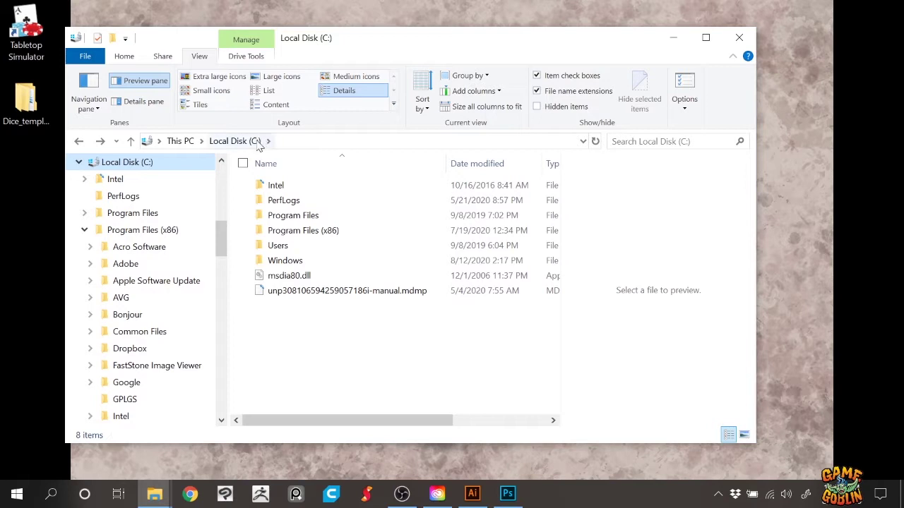
- Open the Tabletop Simulator installation folder under Program Files (x86) > Steam > steamapps > common
{"action": "left_click", "coordinate": [311, 238]}
{"action": "double_click", "coordinate": [311, 239]}
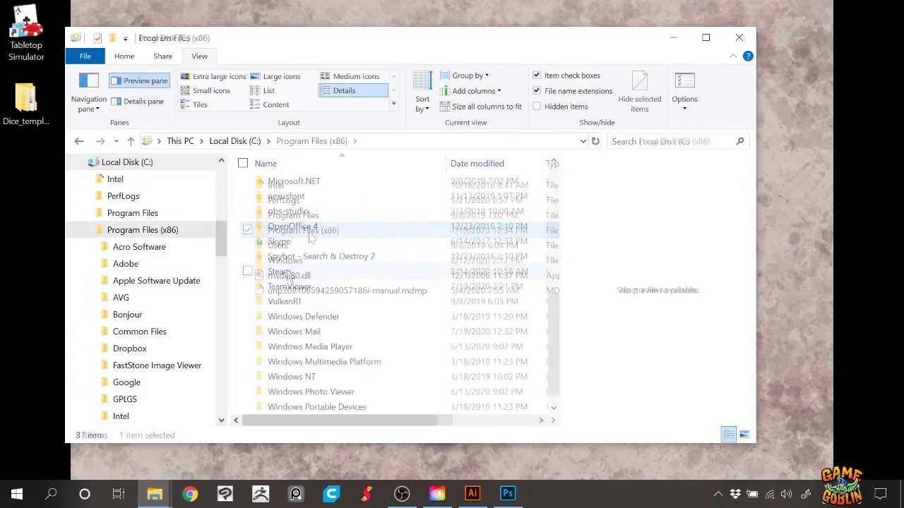
{"action": "left_click", "coordinate": [288, 274]}
{"action": "double_click", "coordinate": [283, 276]}
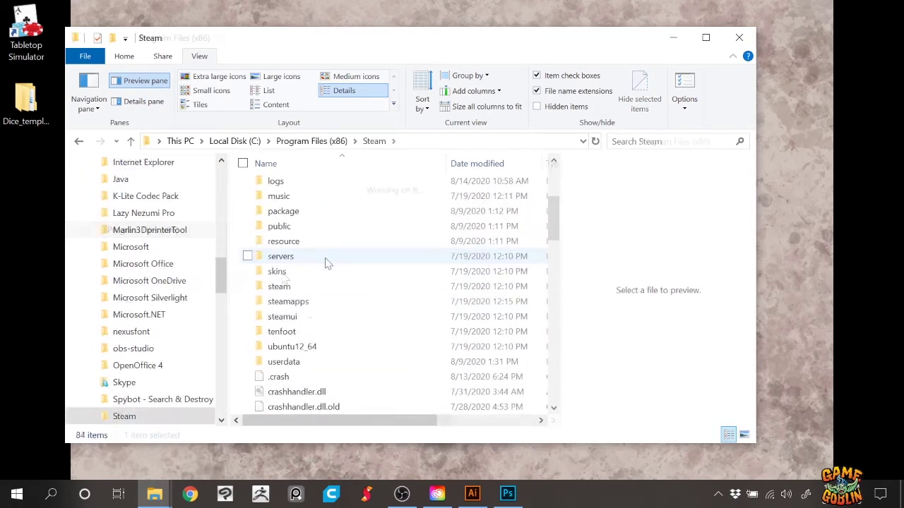
{"action": "left_click", "coordinate": [300, 304]}
{"action": "double_click", "coordinate": [300, 304]}
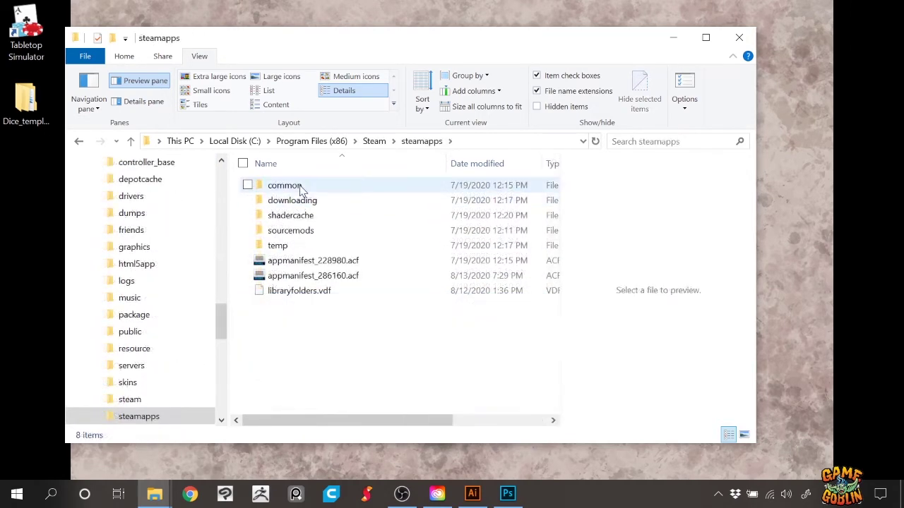
{"action": "double_click", "coordinate": [300, 185]}
{"action": "left_click", "coordinate": [311, 205]}
{"action": "double_click", "coordinate": [321, 203]}
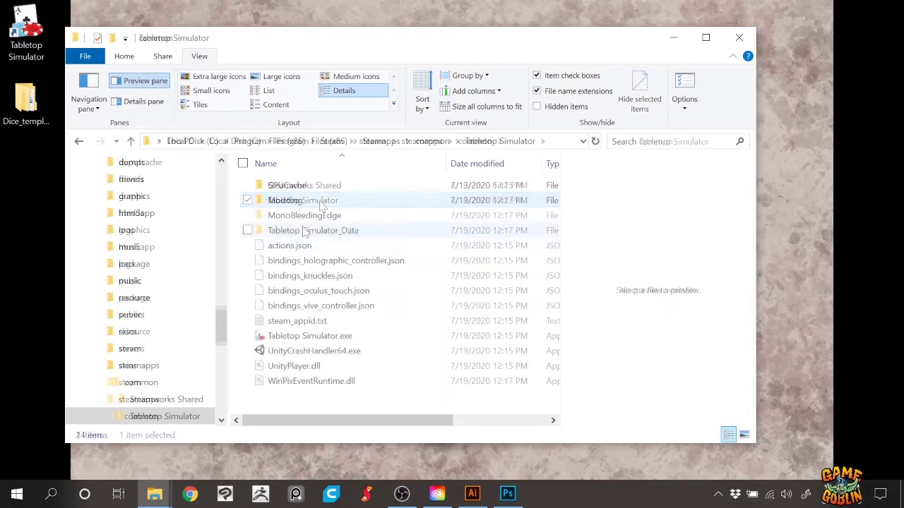
- Open the Dice Templates folder inside Modding and preview the D6, D8, D10, D12 and D20 template images
{"action": "left_click", "coordinate": [297, 201]}
{"action": "double_click", "coordinate": [297, 202]}
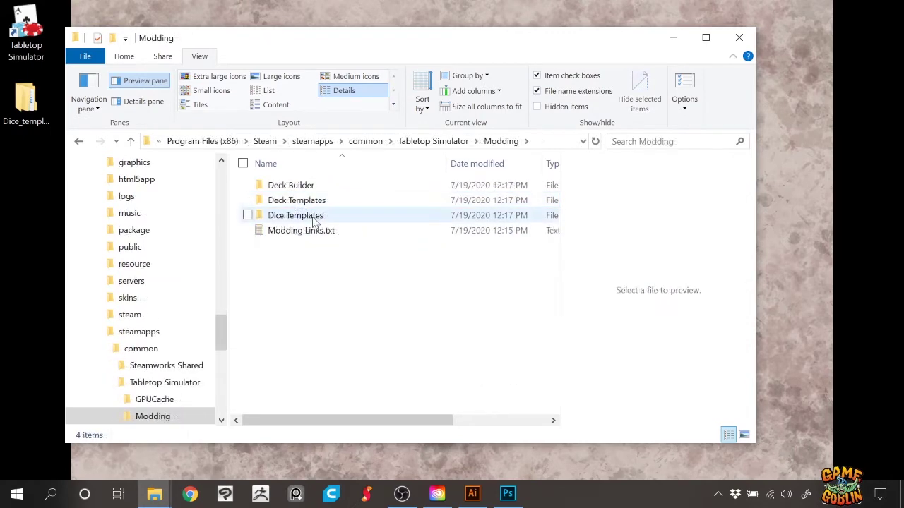
{"action": "left_click", "coordinate": [313, 220]}
{"action": "double_click", "coordinate": [299, 219]}
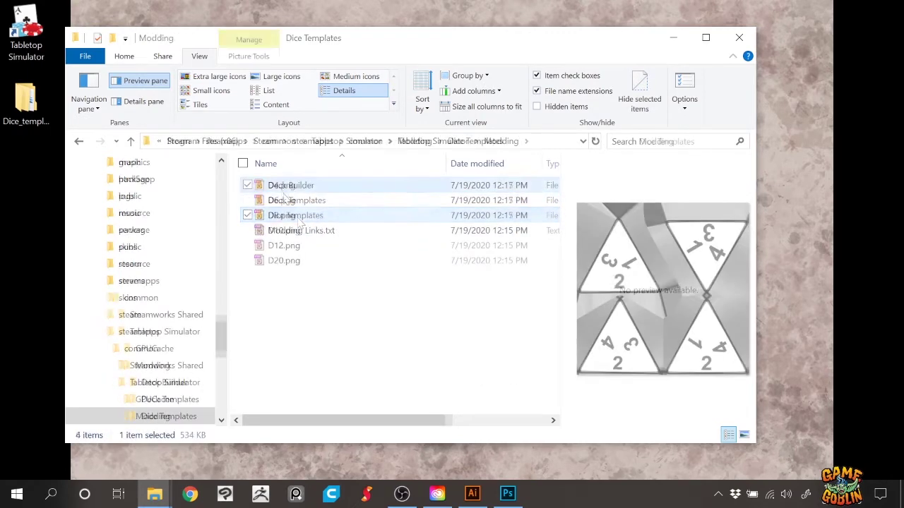
{"action": "left_click", "coordinate": [281, 204]}
{"action": "left_click", "coordinate": [283, 216]}
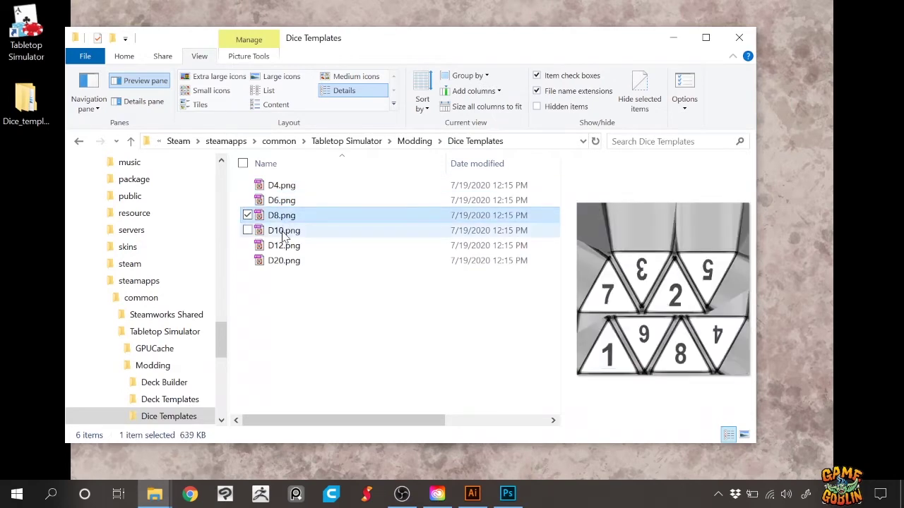
{"action": "left_click", "coordinate": [283, 231]}
{"action": "left_click", "coordinate": [286, 246]}
{"action": "left_click", "coordinate": [292, 267]}
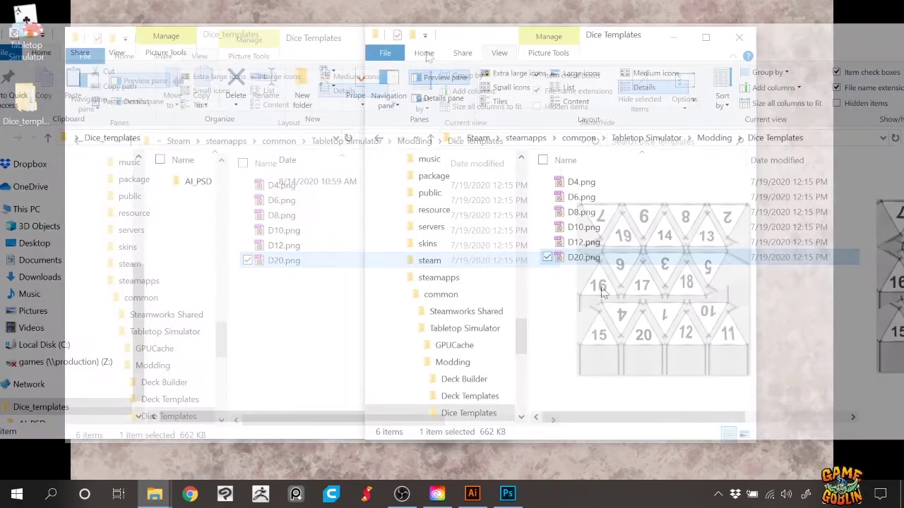
- Copy all the dice template PNG files, D4 to D20, into the Dice_templates folder
{"action": "left_click_drag", "start_coordinate": [600, 284], "coordinate": [564, 177]}
{"action": "right_click", "coordinate": [573, 181]}
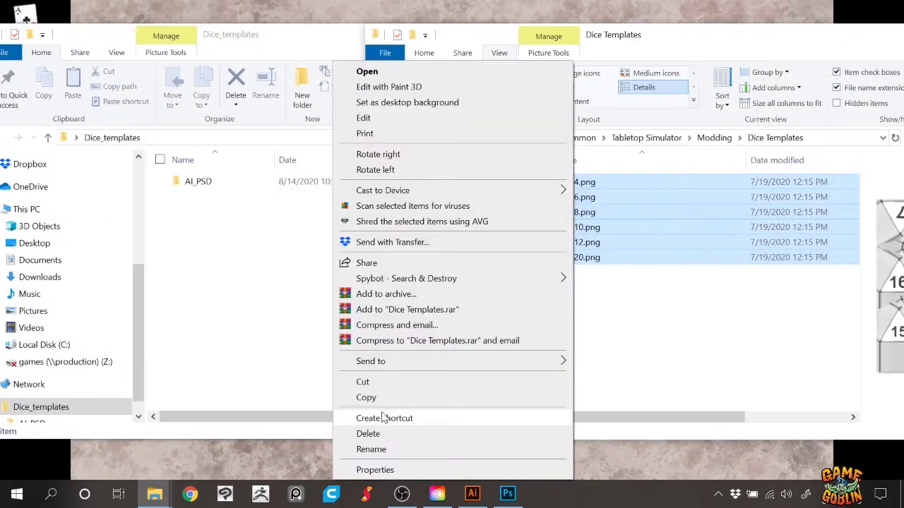
{"action": "left_click", "coordinate": [385, 398]}
{"action": "right_click", "coordinate": [175, 235]}
{"action": "left_click", "coordinate": [78, 336]}
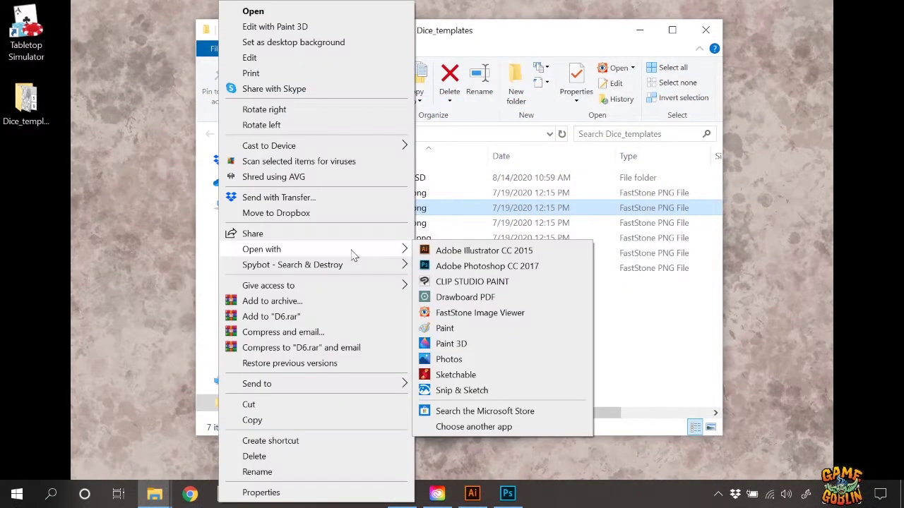
- Open D6.png in Adobe Photoshop CC 2017 and draw a rectangle about 641 × 636 px over the 2 face to measure it
{"action": "left_click", "coordinate": [464, 266]}
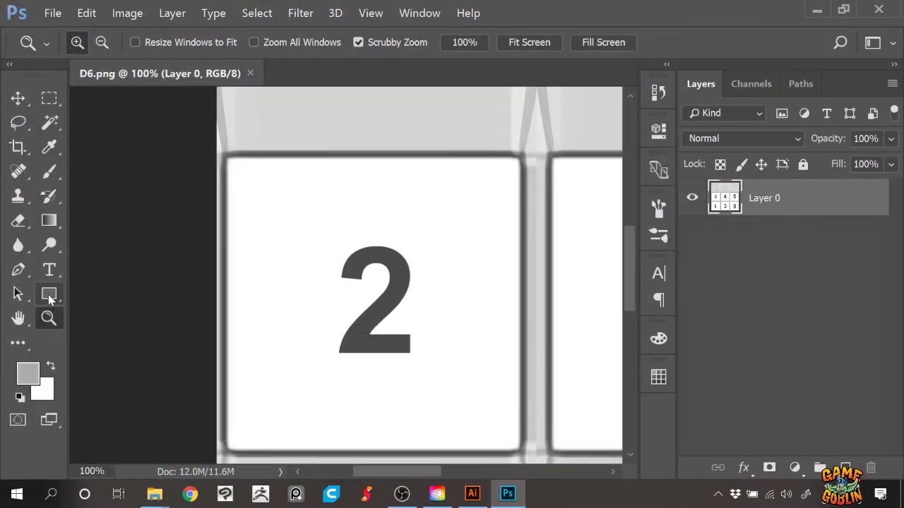
{"action": "left_click", "coordinate": [49, 298]}
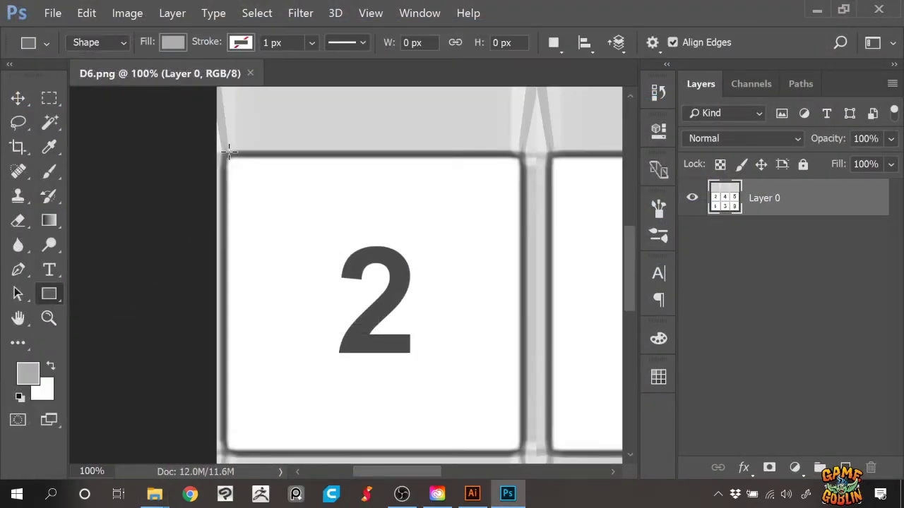
{"action": "left_click_drag", "start_coordinate": [222, 150], "coordinate": [523, 445]}
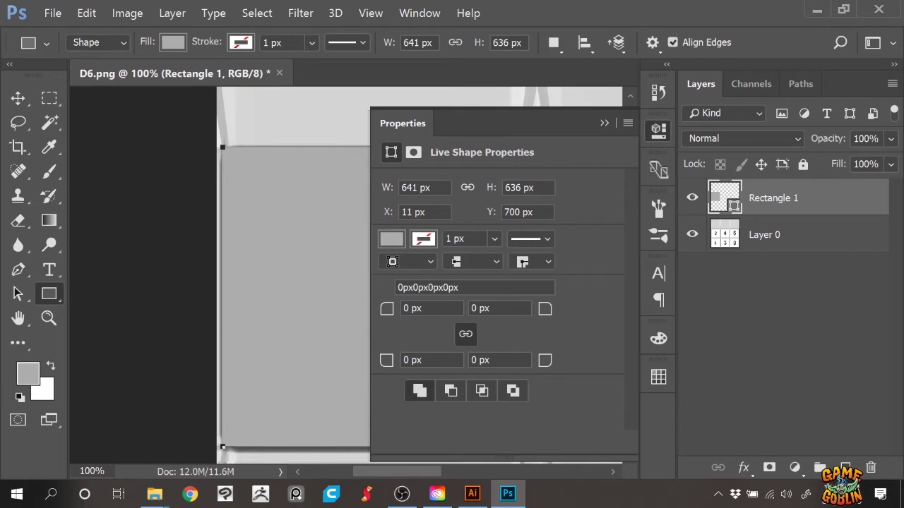
{"action": "left_click", "coordinate": [415, 42]}
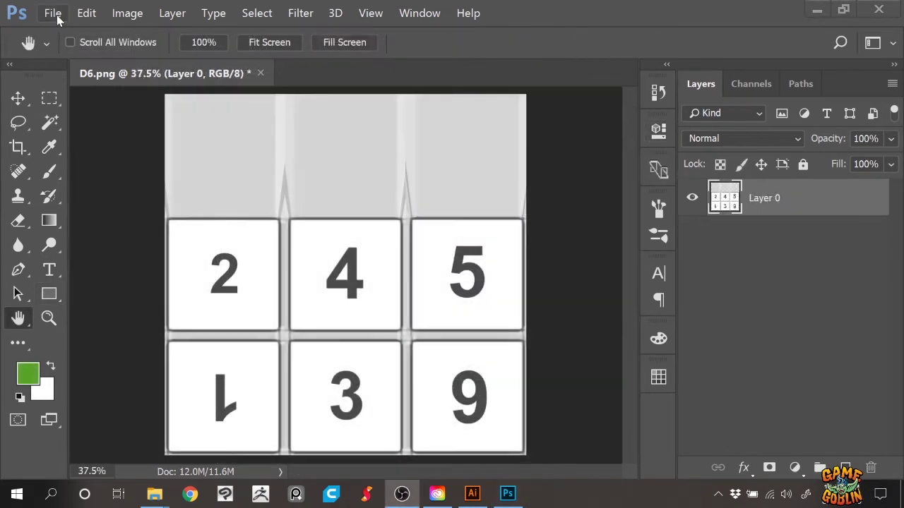
- Create a new 648 × 648 pixel document at 72 pixels/inch and fill a new layer with the green foreground color
{"action": "left_click", "coordinate": [50, 14]}
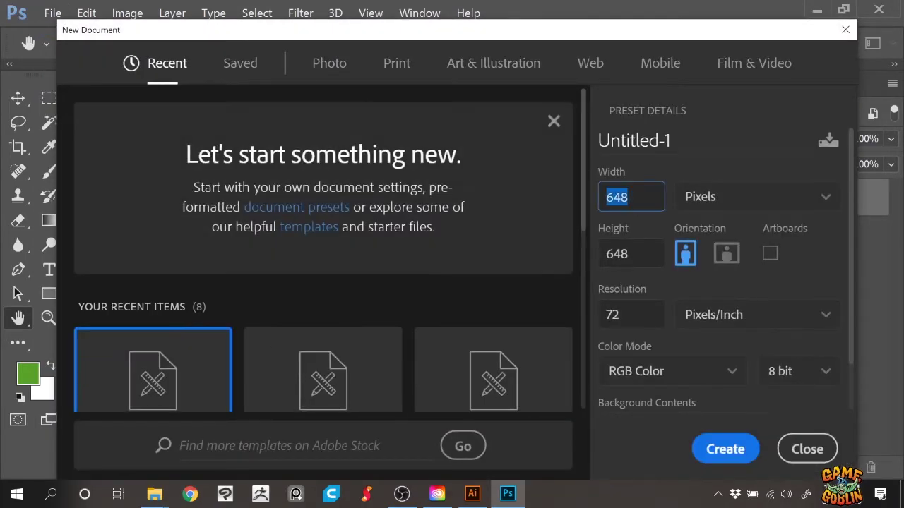
{"action": "key", "text": "Tab"}
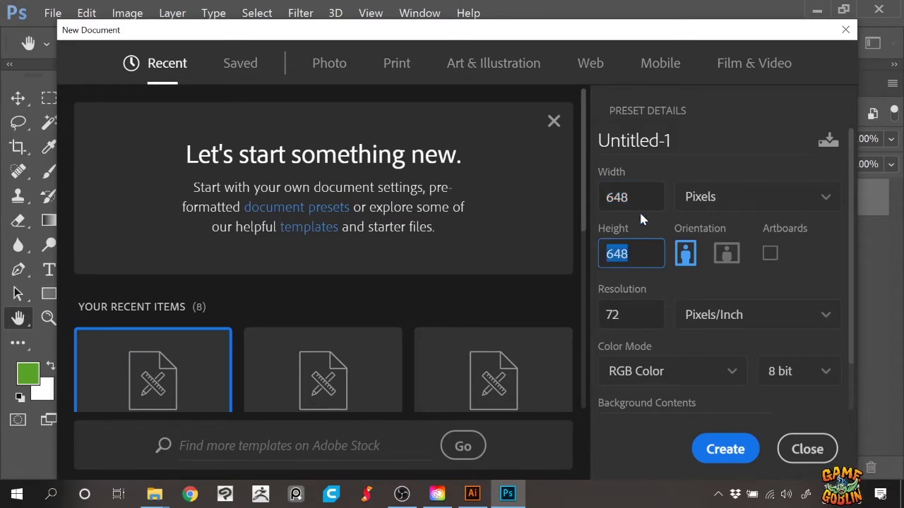
{"action": "left_click", "coordinate": [731, 452]}
{"action": "left_click", "coordinate": [845, 467]}
{"action": "key", "text": "alt+BackSpace"}
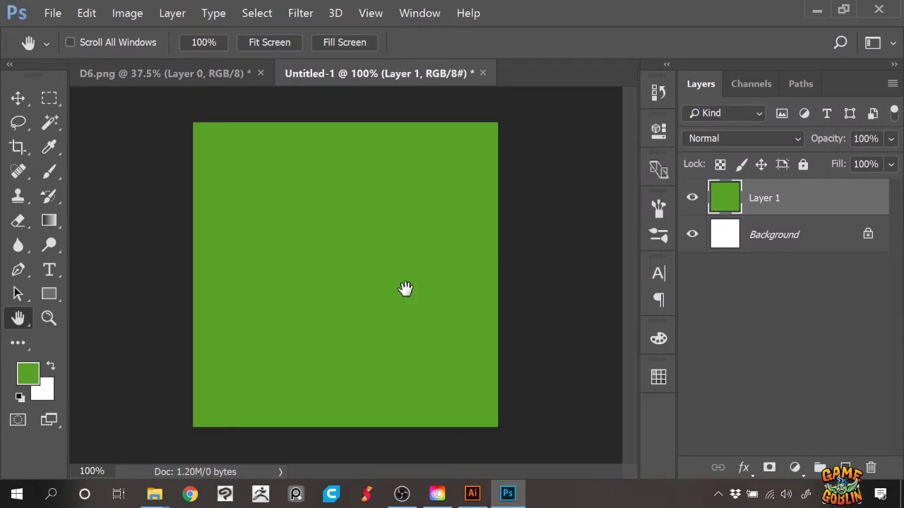
- Change the foreground color to yellow and add the text "6" on the green square
{"action": "left_click", "coordinate": [845, 467]}
{"action": "key", "text": "t"}
{"action": "left_click", "coordinate": [30, 376]}
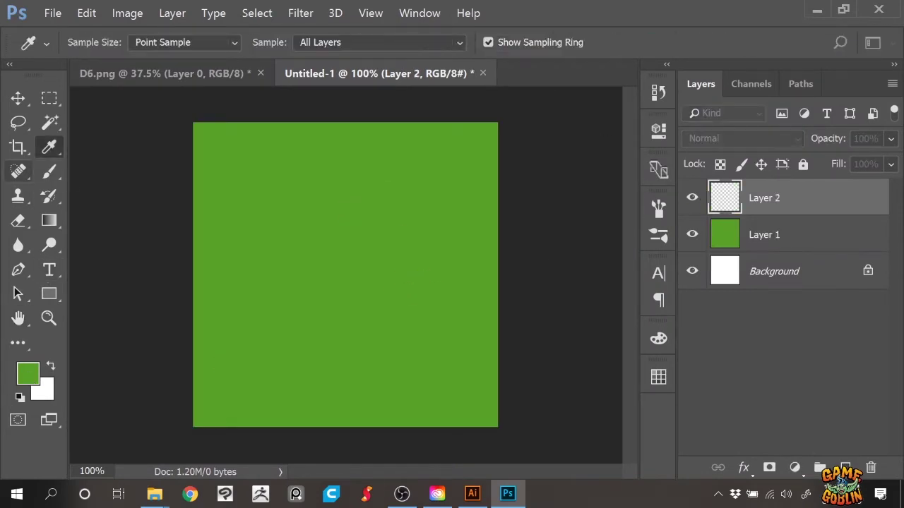
{"action": "left_click_drag", "start_coordinate": [472, 305], "coordinate": [472, 332]}
{"action": "left_click", "coordinate": [398, 153]}
{"action": "left_click", "coordinate": [613, 126]}
{"action": "left_click", "coordinate": [311, 242]}
{"action": "type", "text": "6"}
- Enlarge the number 6 with Free Transform to about 1278% width and 770% height
{"action": "left_click", "coordinate": [18, 98]}
{"action": "key", "text": "ctrl+t"}
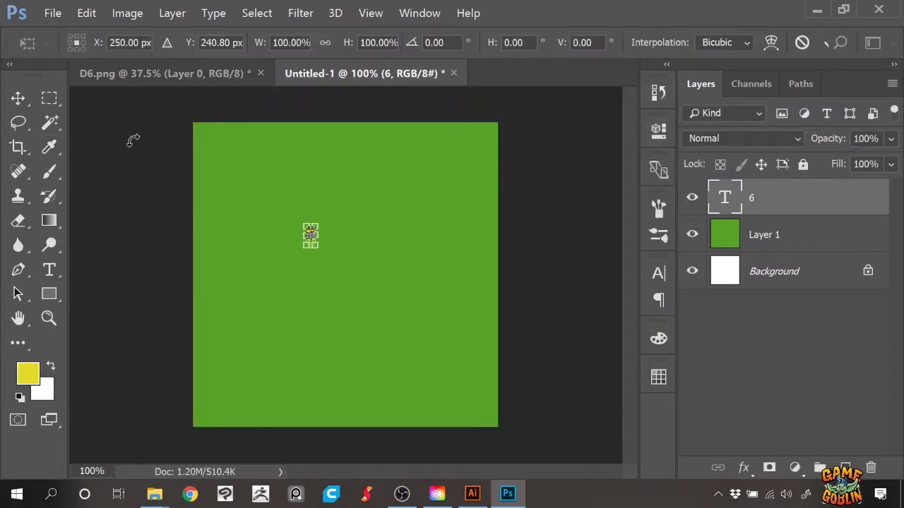
{"action": "left_click_drag", "start_coordinate": [316, 226], "coordinate": [373, 163]}
{"action": "key", "text": "ctrl+z"}
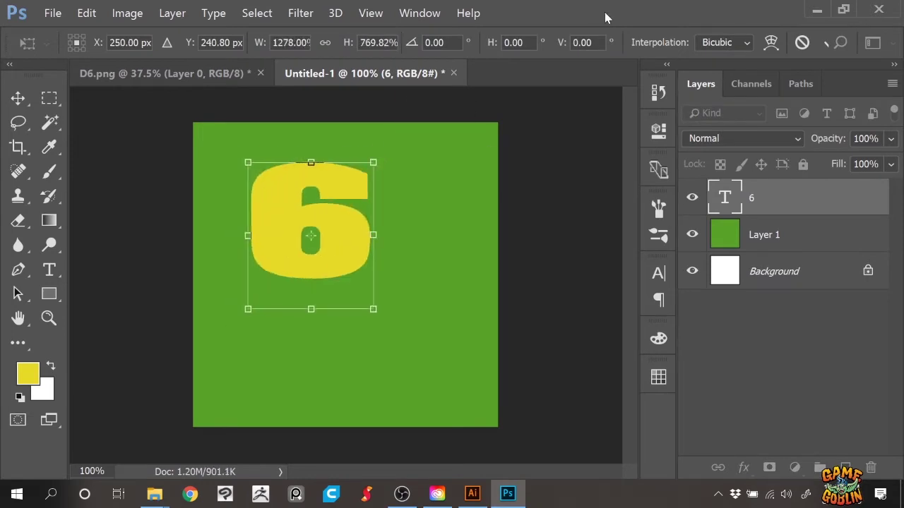
{"action": "key", "text": "Return"}
{"action": "key", "text": "v"}
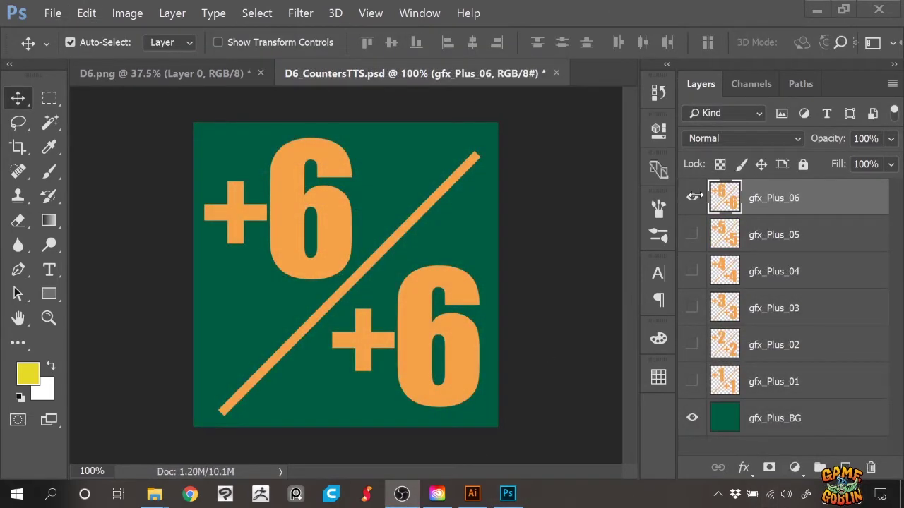
- Preview the gfx_Plus_05 and gfx_Plus_04 layers one at a time in D6_CountersTTS.psd, ending with gfx_Plus_06 shown
{"action": "left_click", "coordinate": [692, 199]}
{"action": "left_click", "coordinate": [692, 234]}
{"action": "left_click", "coordinate": [692, 234]}
{"action": "left_click", "coordinate": [692, 272]}
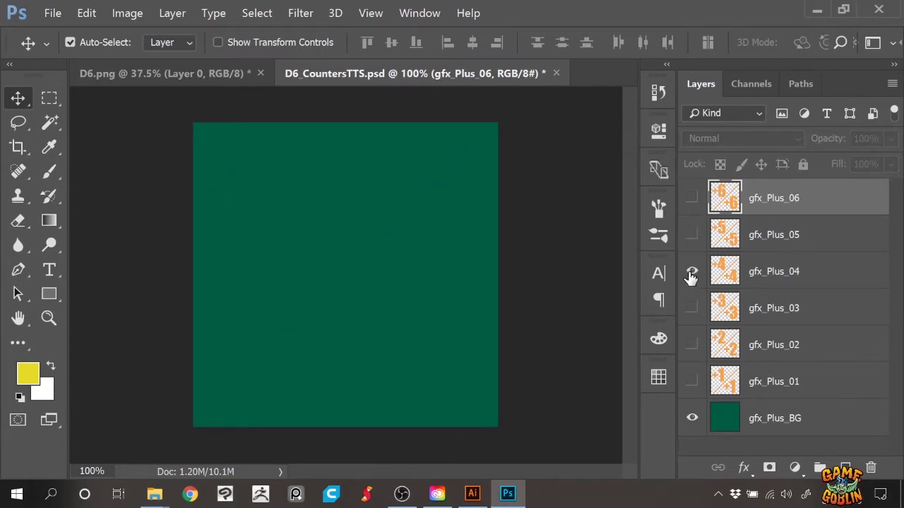
{"action": "left_click", "coordinate": [692, 273]}
{"action": "left_click", "coordinate": [692, 198]}
- Add a new layer above gfx_Plus_BG and render a Fibers texture on it with variance about 32 and strength 45
{"action": "left_click", "coordinate": [777, 424]}
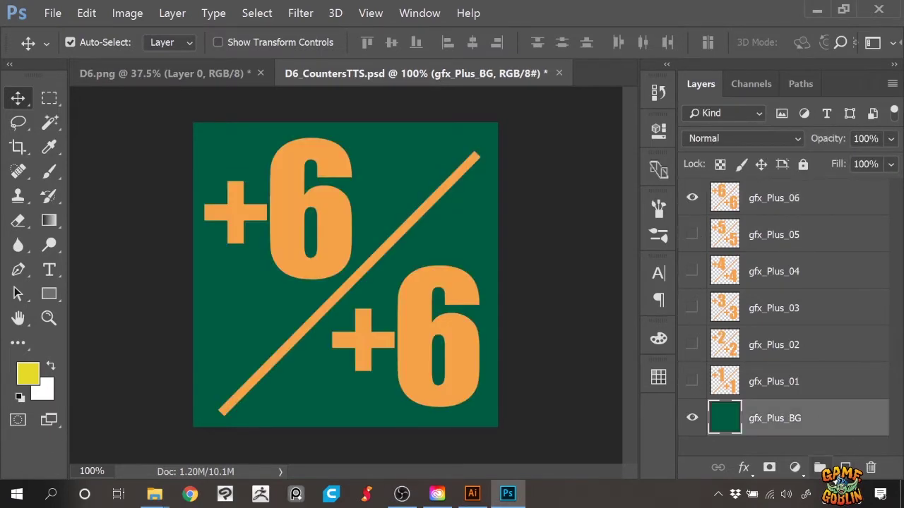
{"action": "left_click", "coordinate": [845, 467]}
{"action": "left_click", "coordinate": [289, 13]}
{"action": "mouse_move", "coordinate": [325, 237]}
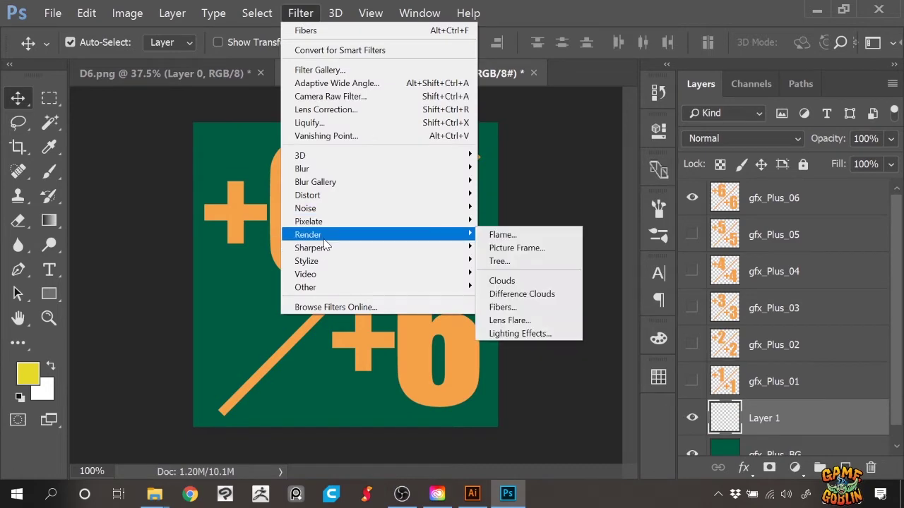
{"action": "left_click", "coordinate": [526, 311]}
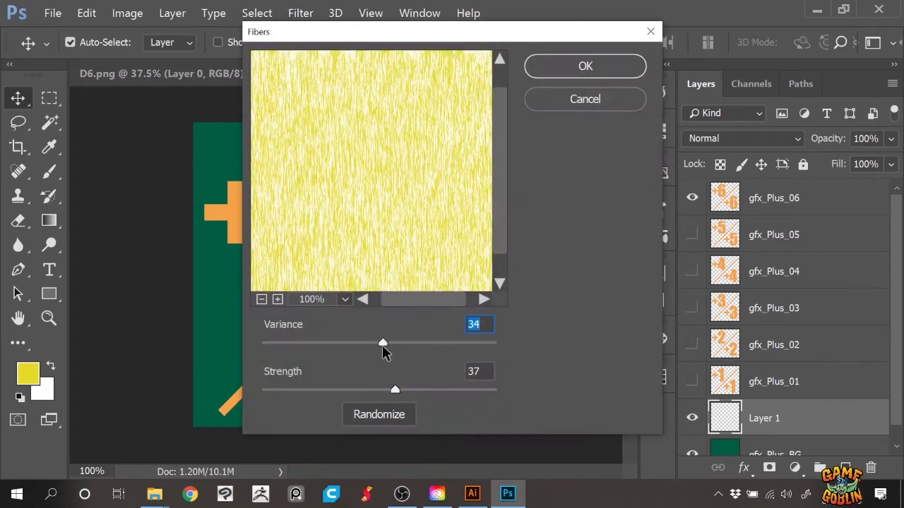
{"action": "left_click_drag", "start_coordinate": [395, 390], "coordinate": [319, 403]}
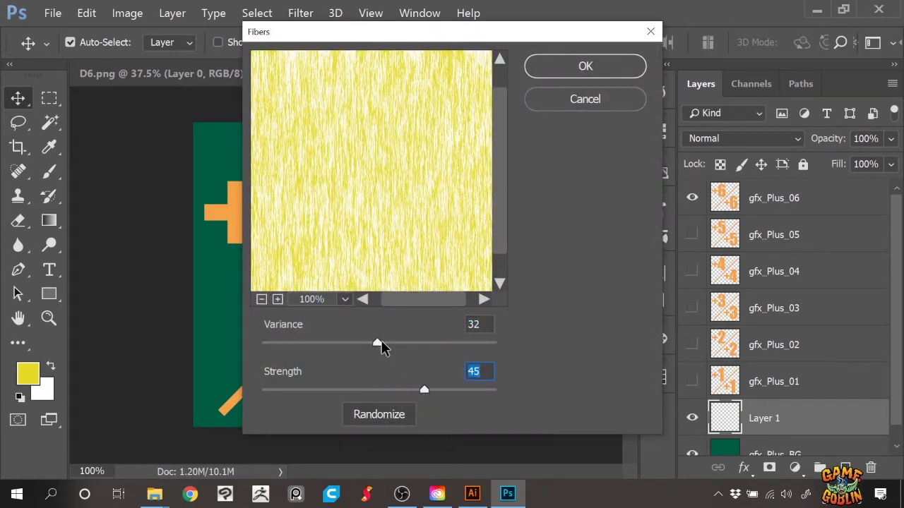
{"action": "left_click", "coordinate": [610, 71]}
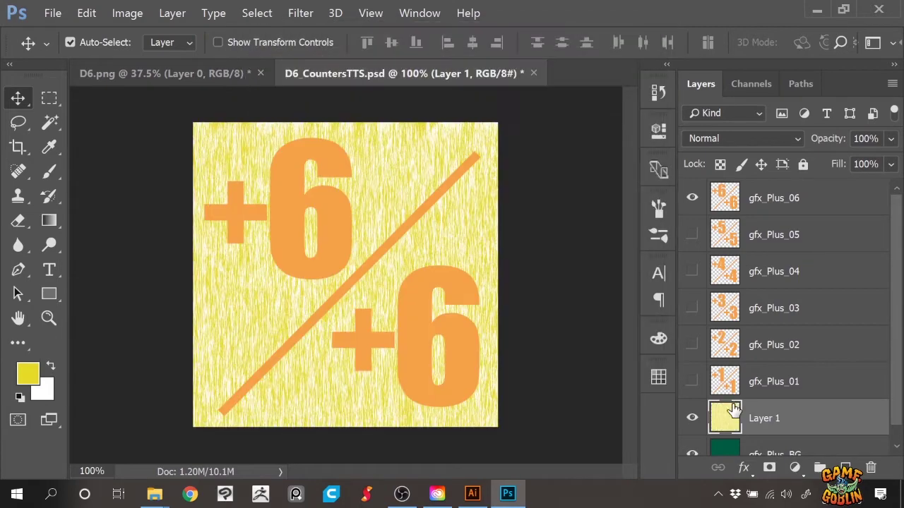
- Blend the fiber texture layer into the green background using Multiply at 100% opacity
{"action": "left_click", "coordinate": [790, 145]}
{"action": "left_click", "coordinate": [739, 56]}
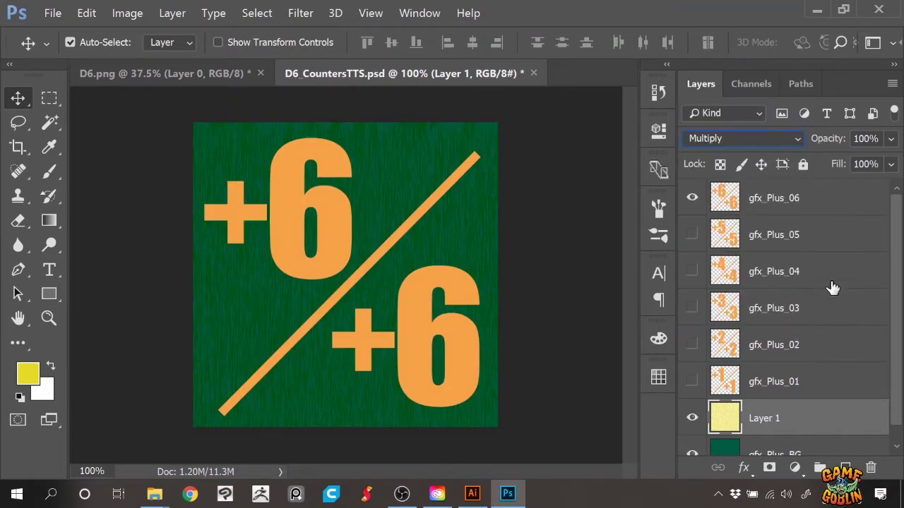
{"action": "left_click", "coordinate": [891, 138]}
{"action": "left_click_drag", "start_coordinate": [854, 166], "coordinate": [823, 163]}
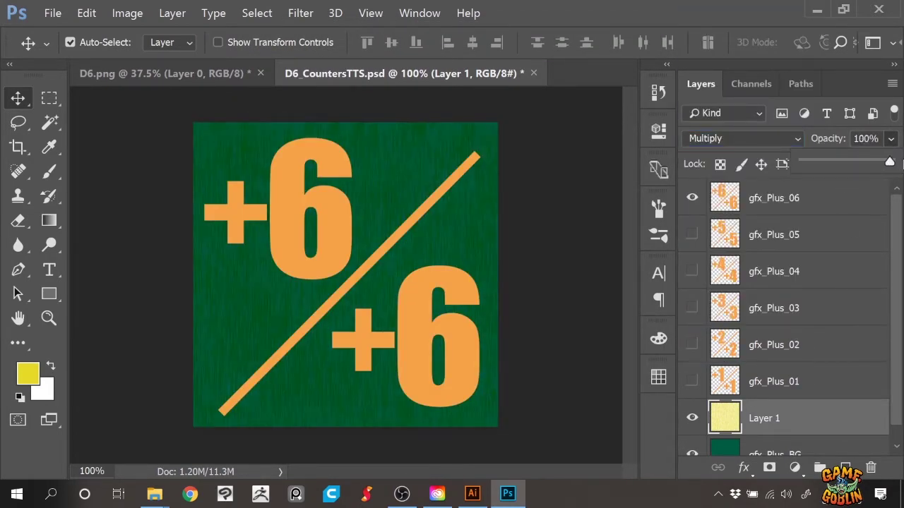
- Add an Outer Glow layer style to gfx_Plus_06 and set the glow color to black
{"action": "left_click", "coordinate": [823, 202]}
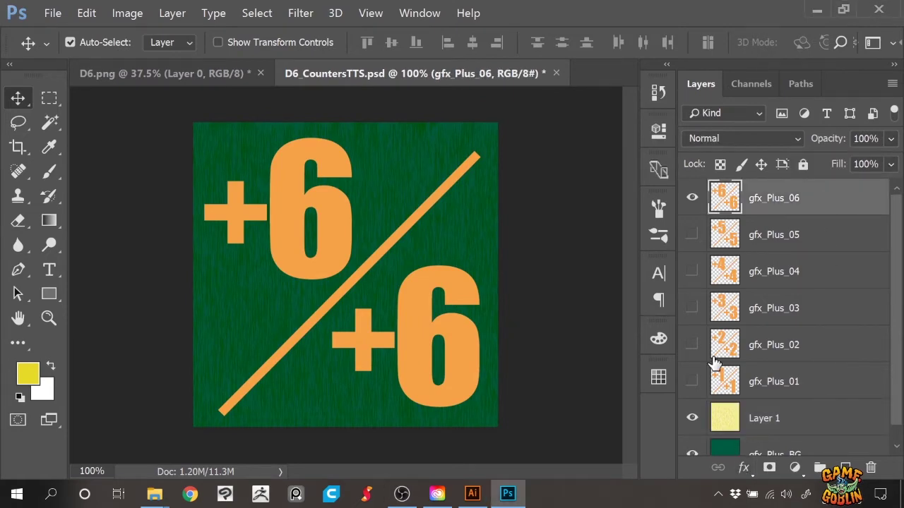
{"action": "left_click", "coordinate": [743, 467]}
{"action": "left_click", "coordinate": [766, 433]}
{"action": "left_click_drag", "start_coordinate": [492, 33], "coordinate": [433, 34]}
{"action": "left_click", "coordinate": [661, 161]}
{"action": "left_click", "coordinate": [206, 367]}
{"action": "left_click", "coordinate": [658, 123]}
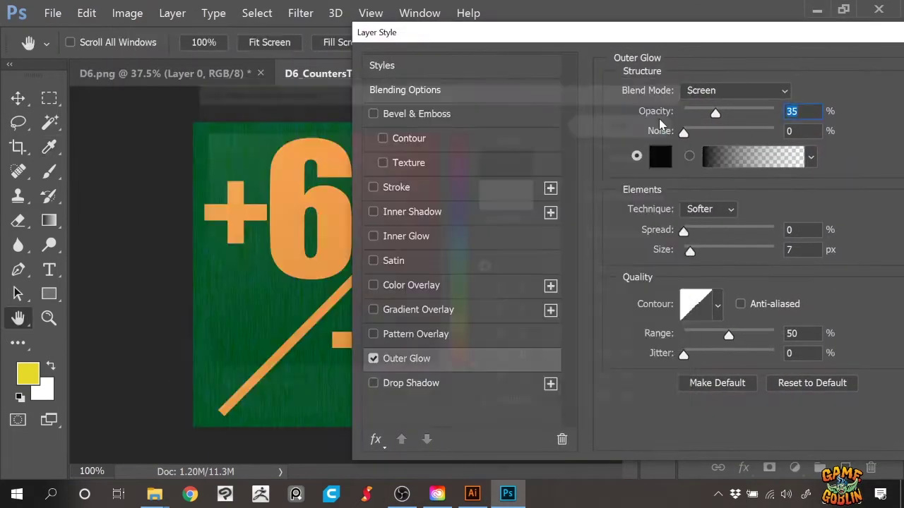
- Adjust the outer glow's blend mode, spread, size, opacity, noise and range to form a dark halo around the numbers, and apply it
{"action": "left_click", "coordinate": [782, 92]}
{"action": "left_click", "coordinate": [697, 152]}
{"action": "left_click_drag", "start_coordinate": [684, 233], "coordinate": [705, 234]}
{"action": "left_click_drag", "start_coordinate": [690, 252], "coordinate": [704, 253]}
{"action": "left_click_drag", "start_coordinate": [716, 113], "coordinate": [748, 114]}
{"action": "left_click_drag", "start_coordinate": [683, 133], "coordinate": [686, 135]}
{"action": "left_click_drag", "start_coordinate": [749, 114], "coordinate": [732, 115]}
{"action": "left_click_drag", "start_coordinate": [733, 341], "coordinate": [677, 367]}
{"action": "left_click_drag", "start_coordinate": [725, 37], "coordinate": [490, 39]}
{"action": "left_click", "coordinate": [785, 72]}
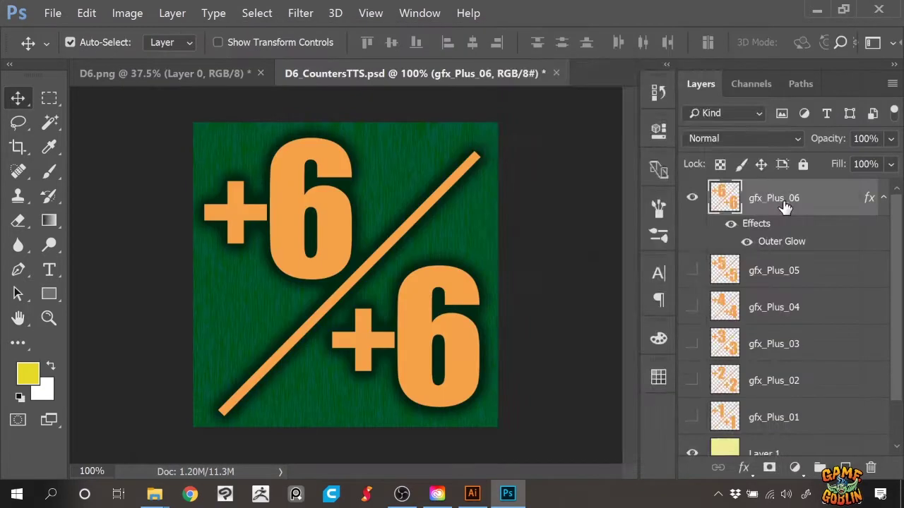
- Copy the Outer Glow layer style from gfx_Plus_06 onto layers gfx_Plus_05 through gfx_Plus_01, and show gfx_Plus_01
{"action": "right_click", "coordinate": [782, 204]}
{"action": "left_click", "coordinate": [543, 371]}
{"action": "right_click", "coordinate": [782, 268]}
{"action": "left_click", "coordinate": [528, 383]}
{"action": "right_click", "coordinate": [782, 343]}
{"action": "left_click", "coordinate": [529, 383]}
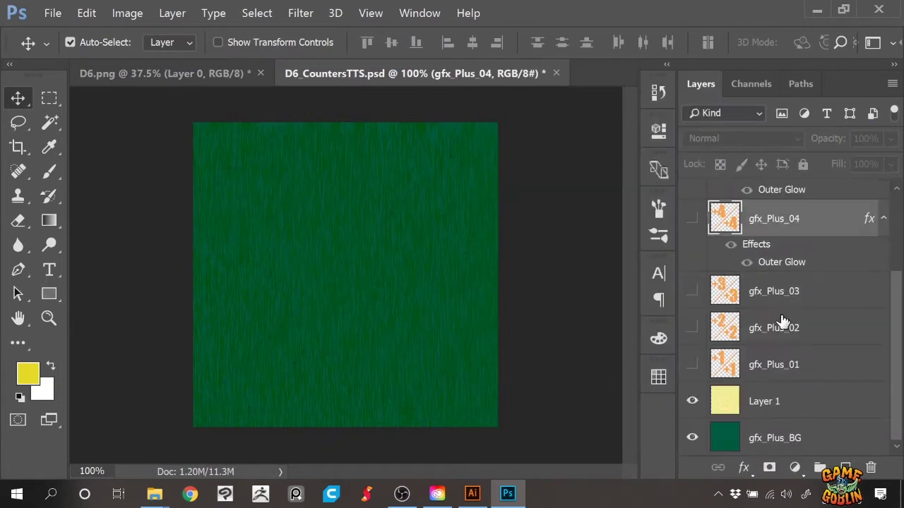
{"action": "right_click", "coordinate": [777, 290]}
{"action": "left_click", "coordinate": [528, 383]}
{"action": "right_click", "coordinate": [775, 365]}
{"action": "left_click", "coordinate": [546, 383]}
{"action": "scroll", "coordinate": [754, 374], "scroll_direction": "down", "scroll_amount": 2}
{"action": "right_click", "coordinate": [754, 366]}
{"action": "left_click", "coordinate": [528, 384]}
{"action": "left_click", "coordinate": [691, 329]}
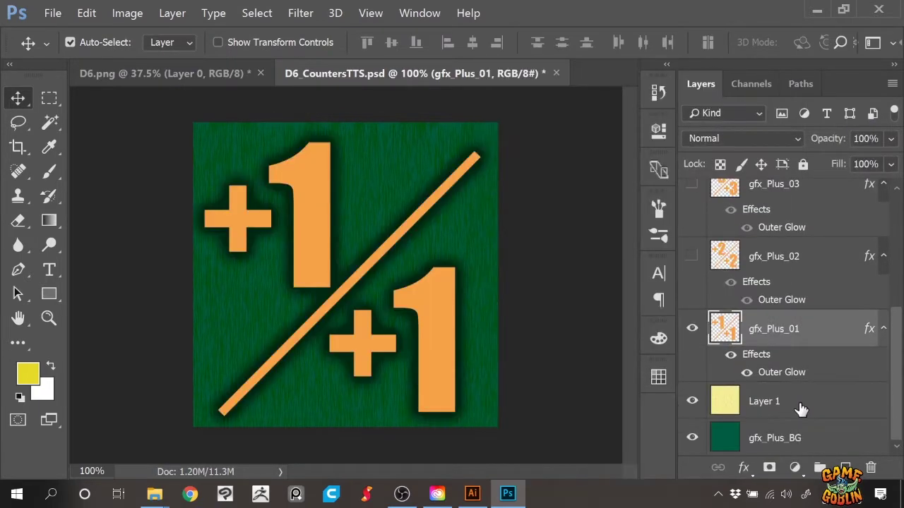
- Merge the fiber texture layer with gfx_Plus_BG into a single background layer
{"action": "left_click", "coordinate": [794, 404]}
{"action": "left_click", "coordinate": [776, 437], "text": "shift"}
{"action": "right_click", "coordinate": [764, 401]}
{"action": "left_click", "coordinate": [515, 472]}
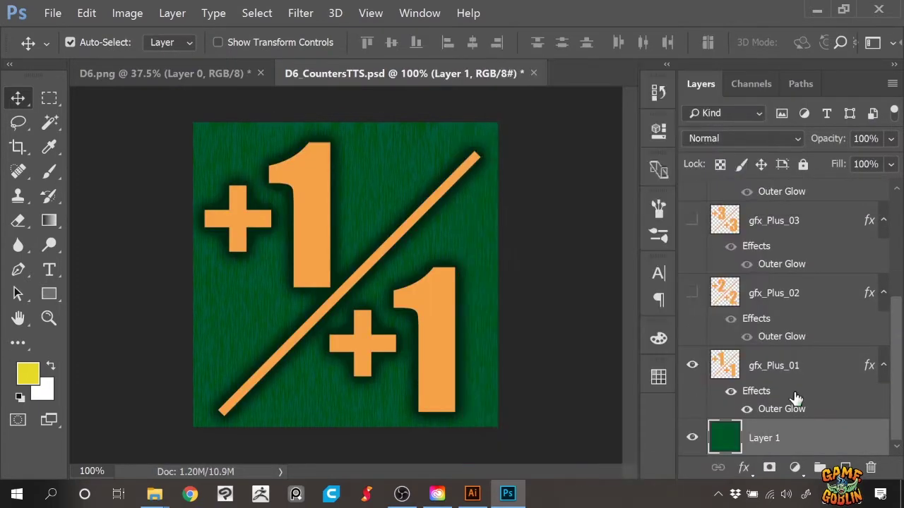
- Save D6_CountersTTS.psd, and merge gfx_Plus_01 with the green background layer
{"action": "left_click", "coordinate": [52, 13]}
{"action": "left_click", "coordinate": [63, 160]}
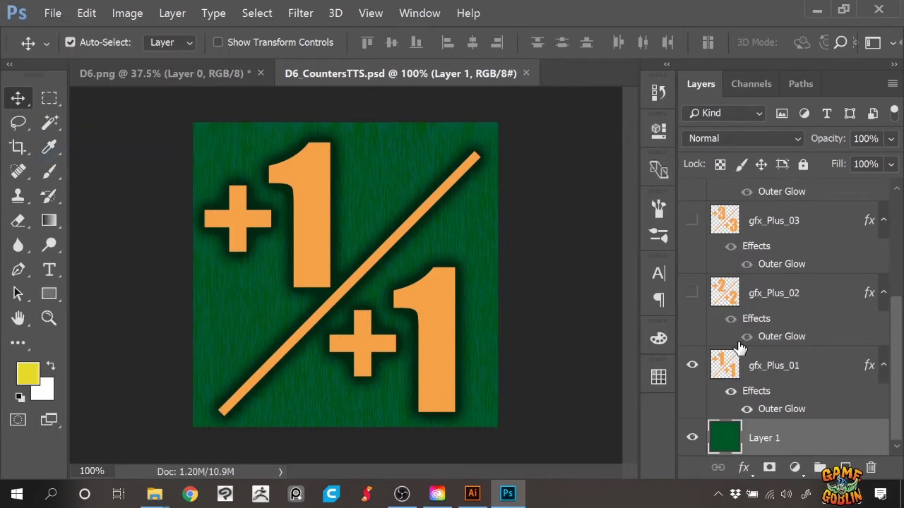
{"action": "right_click", "coordinate": [800, 368]}
{"action": "left_click", "coordinate": [501, 471]}
- Paste the +1 graphic onto the 1 face in D6.png, beneath the template layer set to 50% opacity
{"action": "left_click", "coordinate": [221, 75]}
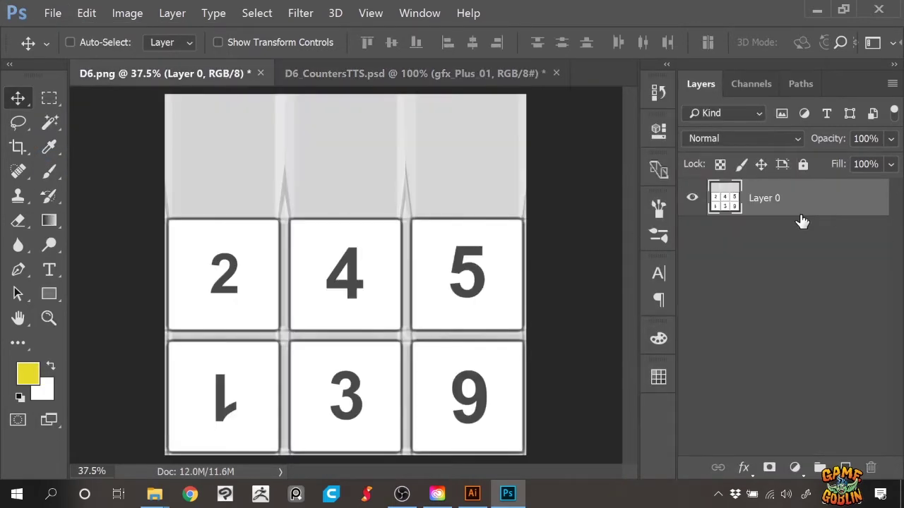
{"action": "key", "text": "ctrl+v"}
{"action": "left_click_drag", "start_coordinate": [367, 274], "coordinate": [247, 396]}
{"action": "left_click_drag", "start_coordinate": [808, 225], "coordinate": [809, 184]}
{"action": "key", "text": "5"}
- Nudge the +1 graphic into line with the 1 face, and rotate it 180° to match the upside-down number
{"action": "left_click", "coordinate": [793, 245]}
{"action": "key", "text": "Right"}
{"action": "key", "text": "Right"}
{"action": "key", "text": "Right"}
{"action": "key", "text": "Right"}
{"action": "key", "text": "Right"}
{"action": "key", "text": "Right"}
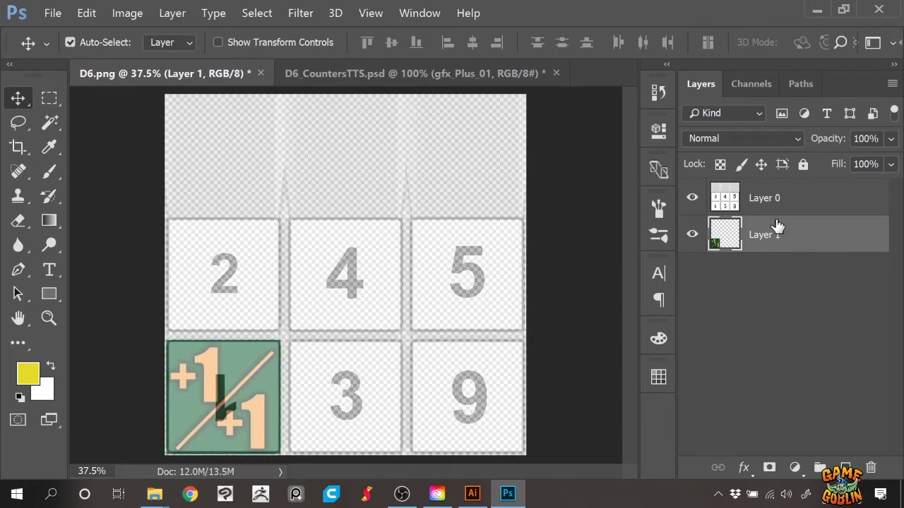
{"action": "key", "text": "ctrl+t"}
{"action": "left_click_drag", "start_coordinate": [290, 332], "coordinate": [157, 461]}
{"action": "key", "text": "Return"}
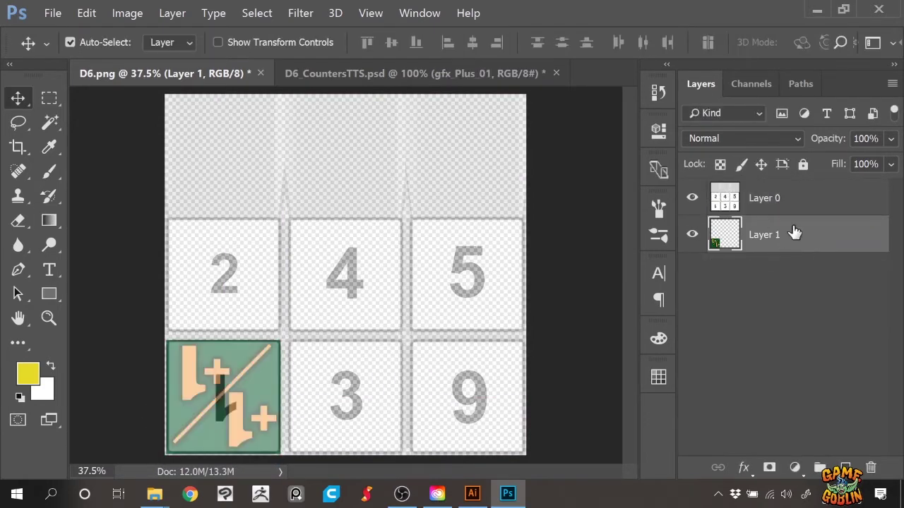
- Undo the +1 merge in D6_CountersTTS.psd, hide gfx_Plus_01, and show gfx_Plus_02 directly above the green background
{"action": "left_click", "coordinate": [415, 73]}
{"action": "key", "text": "ctrl+alt+z"}
{"action": "key", "text": "ctrl+alt+z"}
{"action": "left_click", "coordinate": [691, 365]}
{"action": "left_click", "coordinate": [692, 292]}
{"action": "left_click_drag", "start_coordinate": [793, 292], "coordinate": [791, 417]}
- Merge gfx_Plus_02 with the green background, and copy the entire merged face
{"action": "left_click", "coordinate": [778, 441], "text": "shift"}
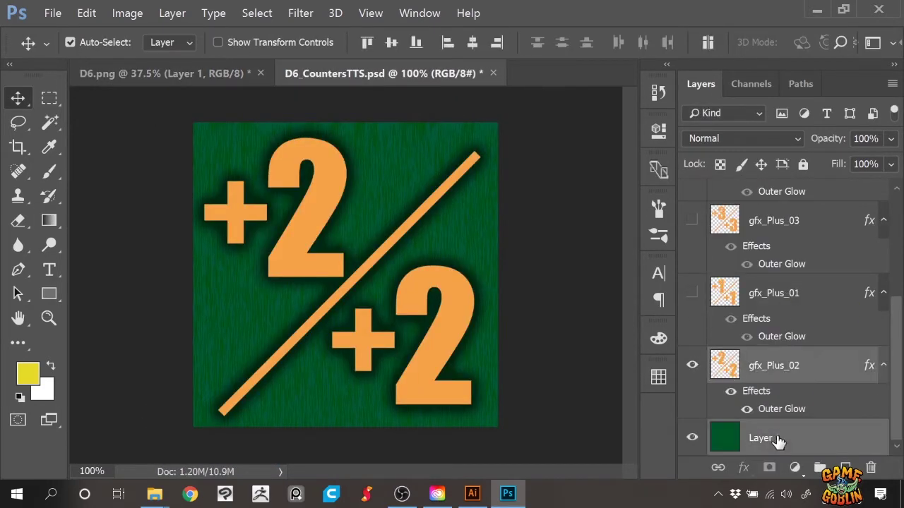
{"action": "key", "text": "ctrl+e"}
{"action": "key", "text": "ctrl+a"}
{"action": "key", "text": "ctrl+c"}
- Paste the +2 graphic onto the 2 face in D6.png, and lock the template layer
{"action": "left_click", "coordinate": [164, 73]}
{"action": "key", "text": "ctrl+v"}
{"action": "left_click", "coordinate": [793, 198]}
{"action": "left_click", "coordinate": [802, 164]}
{"action": "left_click_drag", "start_coordinate": [364, 281], "coordinate": [242, 282]}
- Undo the +2 merge in D6_CountersTTS.psd, and show gfx_Plus_03 over the green background
{"action": "left_click", "coordinate": [415, 73]}
{"action": "key", "text": "ctrl+alt+z"}
{"action": "key", "text": "ctrl+alt+z"}
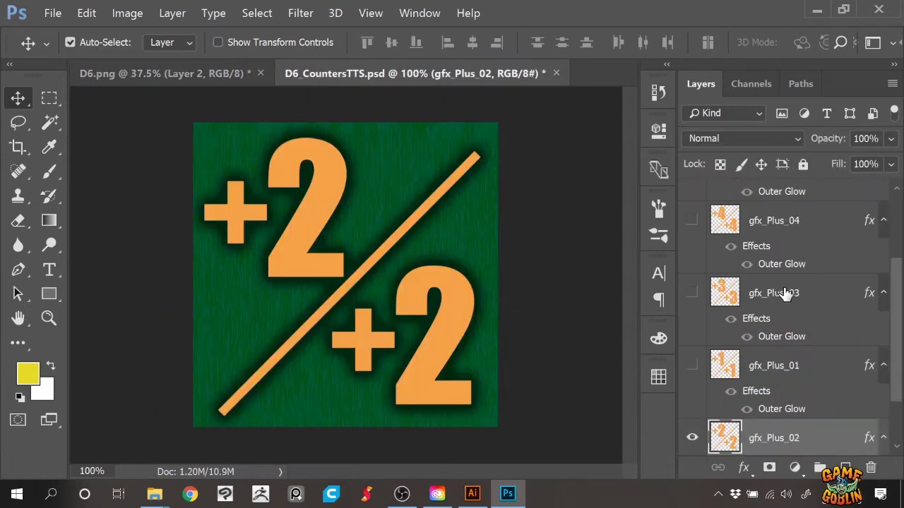
{"action": "left_click", "coordinate": [786, 220]}
{"action": "left_click", "coordinate": [692, 220]}
{"action": "left_click", "coordinate": [692, 329]}
- Merge gfx_Plus_03 with the green background, and paste a copy onto the 3 face in D6.png
{"action": "left_click", "coordinate": [782, 294], "text": "shift"}
{"action": "key", "text": "ctrl+e"}
{"action": "key", "text": "ctrl+a"}
{"action": "key", "text": "ctrl+c"}
{"action": "left_click", "coordinate": [165, 73]}
{"action": "key", "text": "ctrl+v"}
{"action": "left_click_drag", "start_coordinate": [360, 270], "coordinate": [361, 392]}
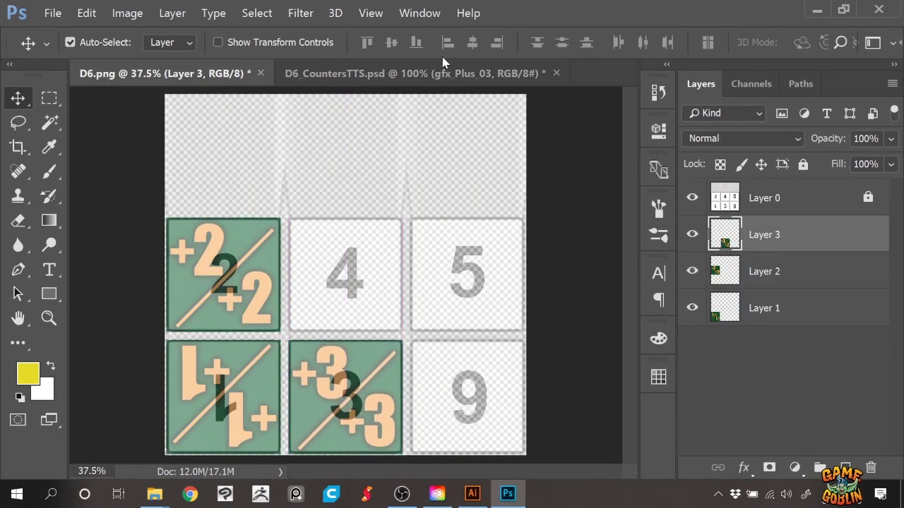
- Show gfx_Plus_04, merge it with the green background, and paste a copy onto the 4 face in D6.png
{"action": "left_click", "coordinate": [437, 73]}
{"action": "left_click", "coordinate": [692, 220]}
{"action": "left_click", "coordinate": [795, 293], "text": "shift"}
{"action": "key", "text": "ctrl+e"}
{"action": "key", "text": "ctrl+a"}
{"action": "key", "text": "ctrl+c"}
{"action": "left_click", "coordinate": [164, 74]}
{"action": "key", "text": "ctrl+v"}
- In D6_CountersTTS.psd, move the green background directly beneath gfx_Plus_05, show that graphic, and merge the two layers
{"action": "left_click", "coordinate": [415, 74]}
{"action": "left_click_drag", "start_coordinate": [786, 406], "coordinate": [786, 335]}
{"action": "left_click", "coordinate": [692, 270]}
{"action": "left_click", "coordinate": [805, 272], "text": "shift"}
{"action": "key", "text": "ctrl+e"}
- Copy the merged +5 graphic, and paste it onto the 5 face in D6.png
{"action": "key", "text": "ctrl+a"}
{"action": "key", "text": "ctrl+c"}
{"action": "left_click", "coordinate": [164, 73]}
{"action": "key", "text": "ctrl+v"}
{"action": "left_click_drag", "start_coordinate": [361, 292], "coordinate": [483, 292]}
- In D6_CountersTTS.psd, show gfx_Plus_06 and merge it with the green background
{"action": "left_click", "coordinate": [424, 74]}
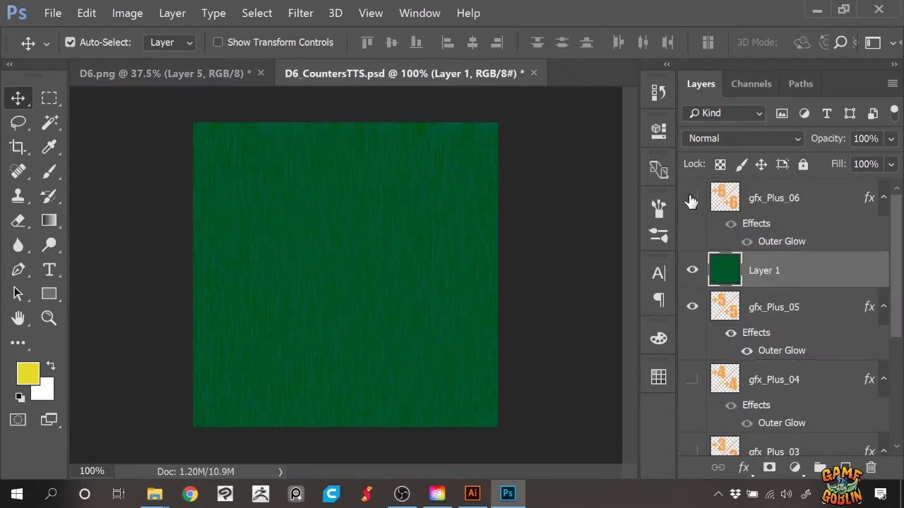
{"action": "left_click", "coordinate": [691, 199]}
{"action": "left_click", "coordinate": [795, 200], "text": "shift"}
{"action": "key", "text": "ctrl+e"}
- Copy the +6 graphic onto the last template face in D6.png, and move the unlocked template layer to the bottom at 100% opacity
{"action": "key", "text": "ctrl+a"}
{"action": "key", "text": "ctrl+c"}
{"action": "left_click", "coordinate": [165, 73]}
{"action": "key", "text": "ctrl+v"}
{"action": "left_click_drag", "start_coordinate": [361, 291], "coordinate": [483, 415]}
{"action": "left_click", "coordinate": [869, 198]}
{"action": "left_click_drag", "start_coordinate": [776, 198], "coordinate": [784, 386]}
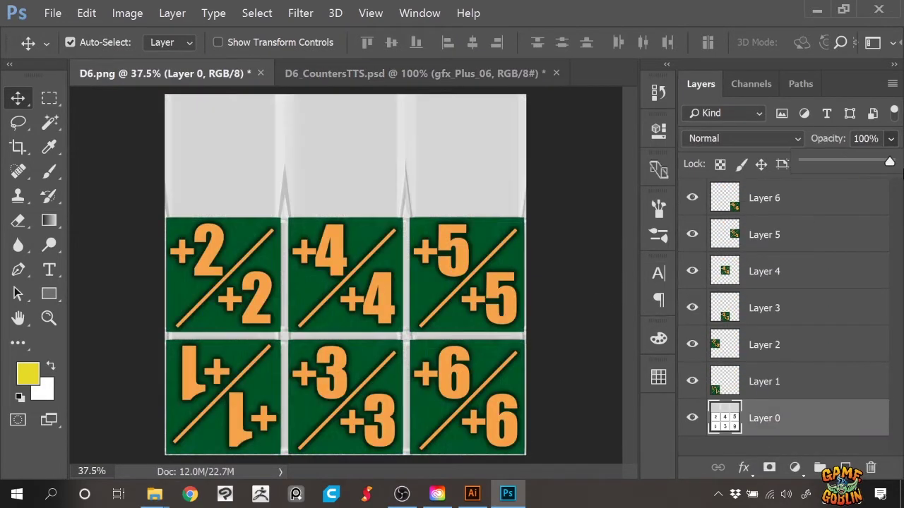
- Copy the plain green background from D6_CountersTTS.psd, and paste it into D6.png directly above the template layer
{"action": "left_click", "coordinate": [417, 72]}
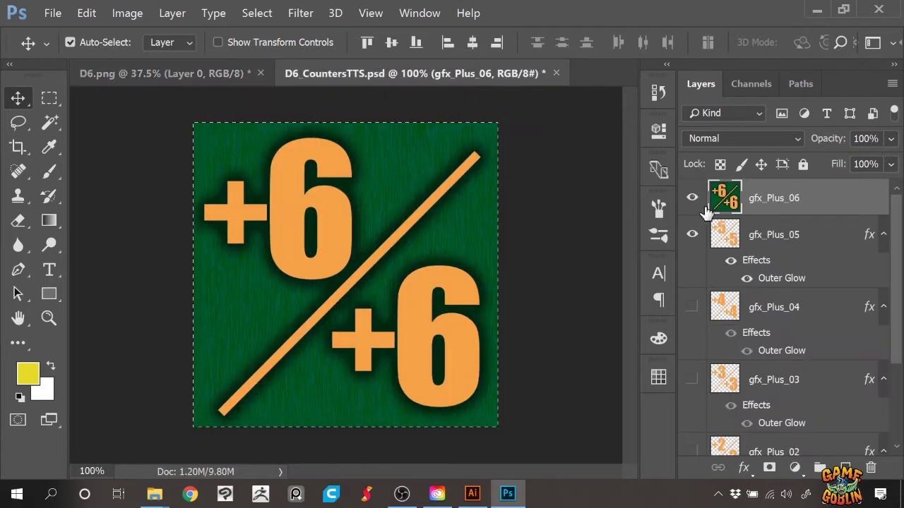
{"action": "key", "text": "ctrl+alt+z"}
{"action": "left_click", "coordinate": [781, 270]}
{"action": "key", "text": "ctrl+Tab"}
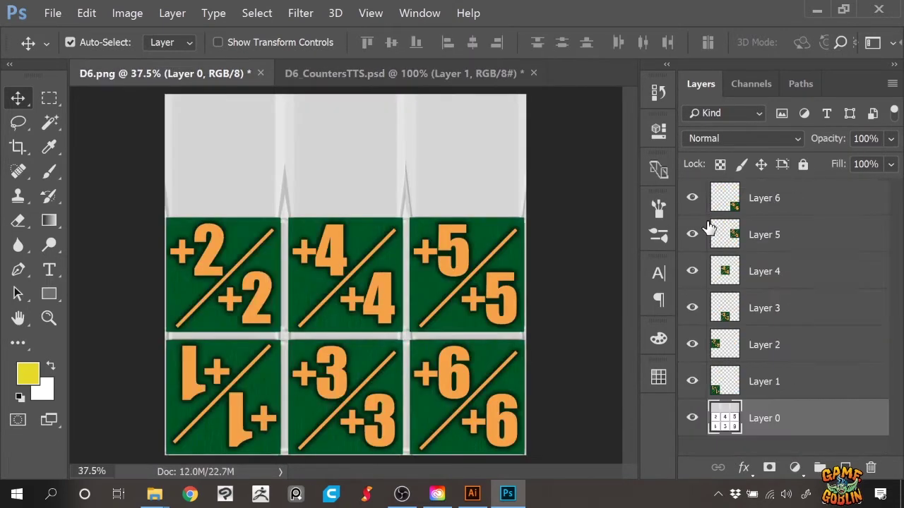
{"action": "key", "text": "ctrl+v"}
- Scale the pasted green background to about 337% so it covers the whole canvas behind the faces
{"action": "key", "text": "ctrl+t"}
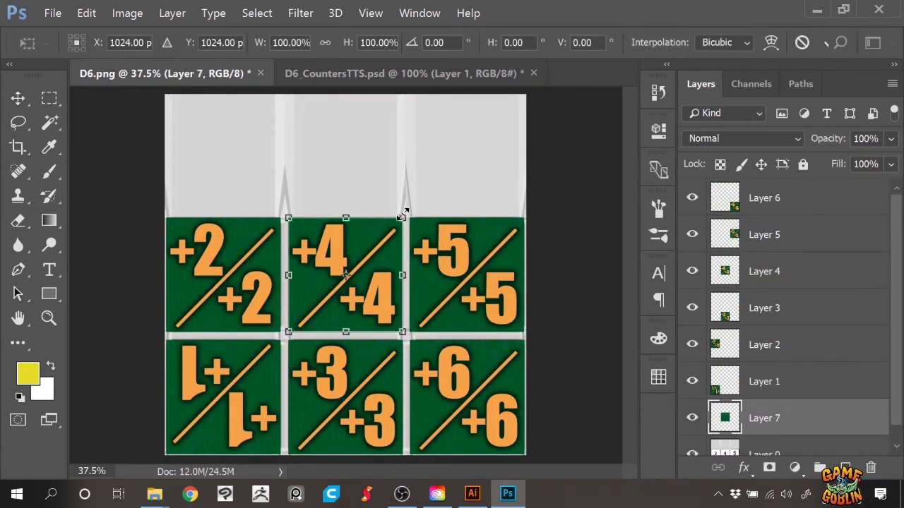
{"action": "left_click_drag", "start_coordinate": [406, 215], "coordinate": [574, 112]}
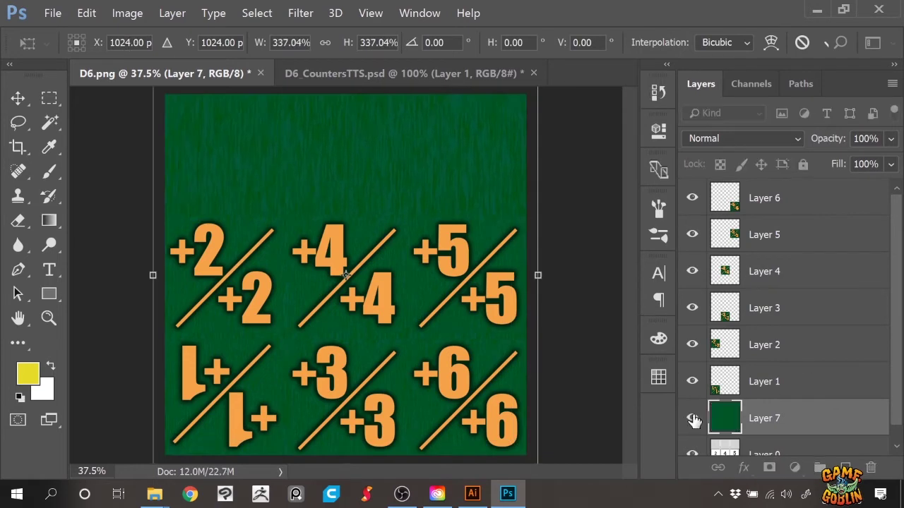
{"action": "key", "text": "Return"}
- Save the finished dice texture as D6_Counters_TTS_Import.psd in the AI_PSD folder
{"action": "left_click", "coordinate": [53, 13]}
{"action": "left_click", "coordinate": [106, 171]}
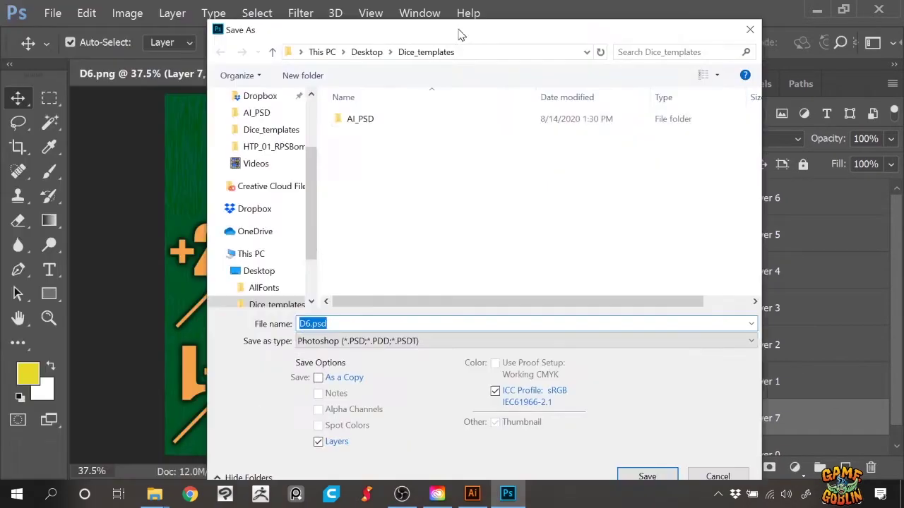
{"action": "double_click", "coordinate": [359, 118]}
{"action": "left_click", "coordinate": [311, 324]}
{"action": "type", "text": "_Counters"}
{"action": "left_click_drag", "start_coordinate": [536, 39], "coordinate": [506, 21]}
{"action": "type", "text": "_"}
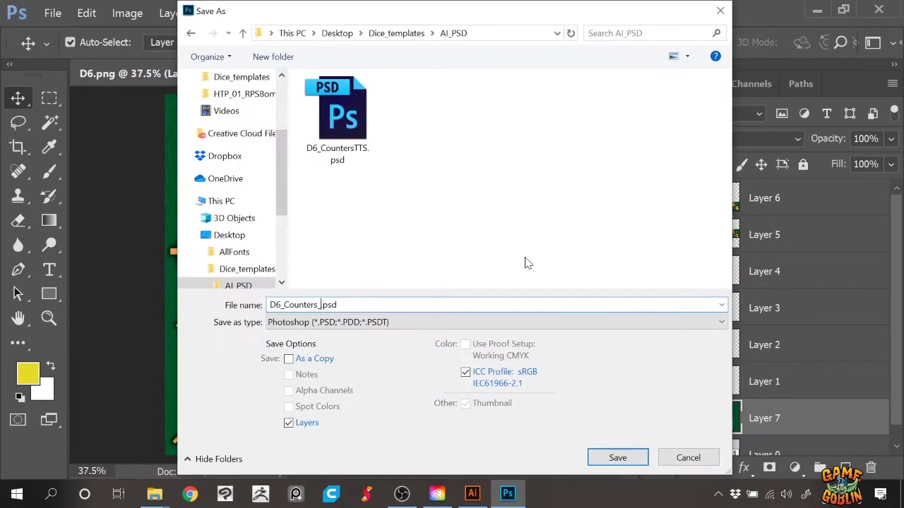
{"action": "type", "text": "TTS"}
{"action": "key", "text": "Return"}
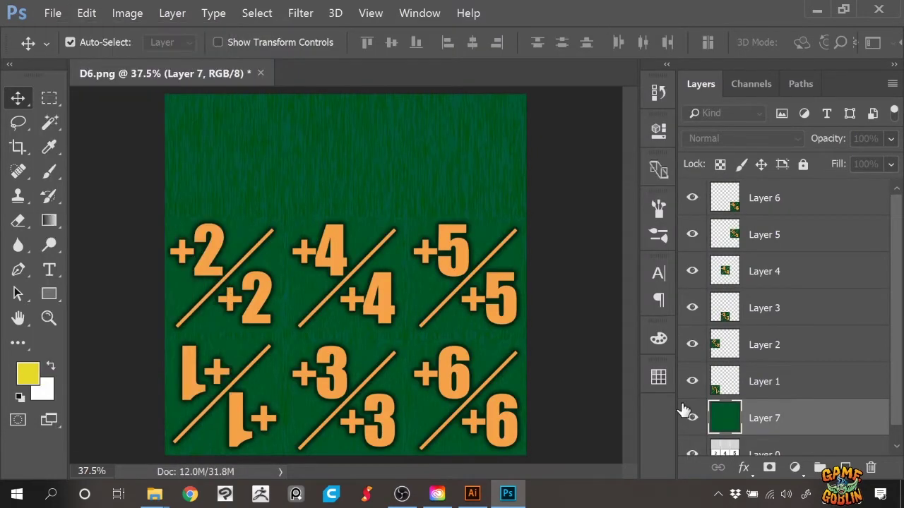
{"action": "left_click", "coordinate": [472, 287]}
- Export the dice texture as D6_Counters_TTS_Import.png into the Dice_templates folder
{"action": "left_click", "coordinate": [53, 13]}
{"action": "mouse_move", "coordinate": [91, 214]}
{"action": "left_click", "coordinate": [282, 215]}
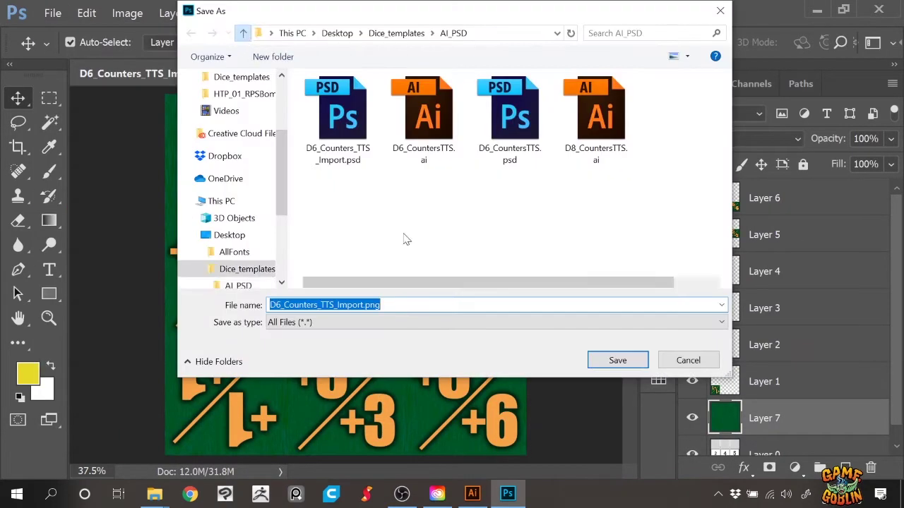
{"action": "left_click", "coordinate": [396, 33]}
{"action": "left_click", "coordinate": [617, 361]}
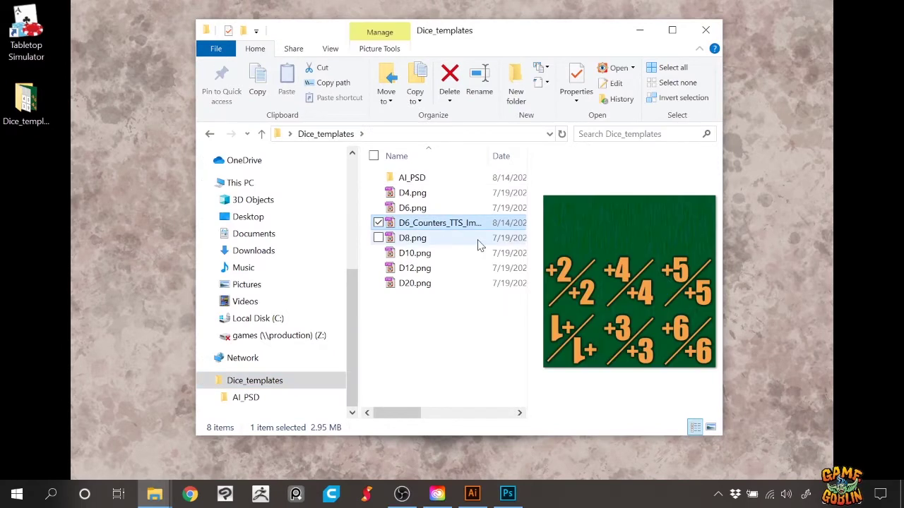
- Check the D8.png template, switch to Illustrator, and create a 2048 × 2048 pt document named D8_Custom_Die_TTS
{"action": "left_click", "coordinate": [369, 243]}
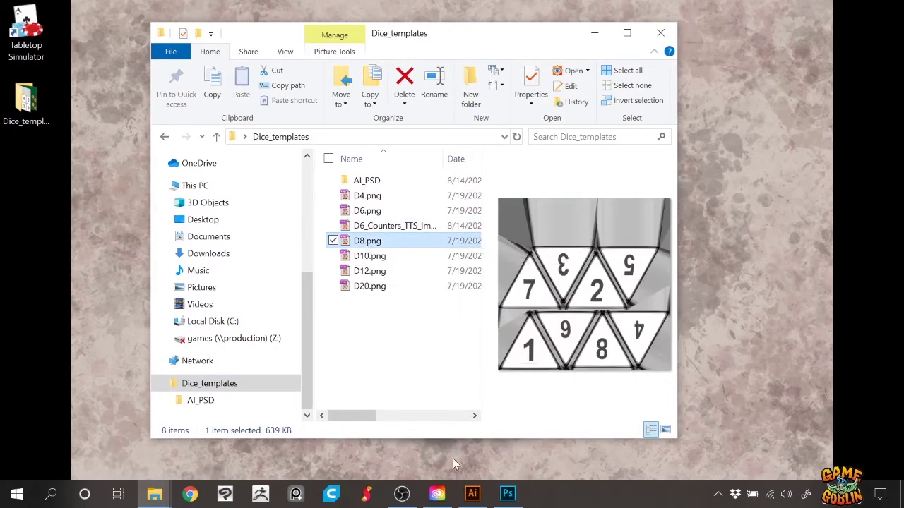
{"action": "left_click", "coordinate": [478, 500]}
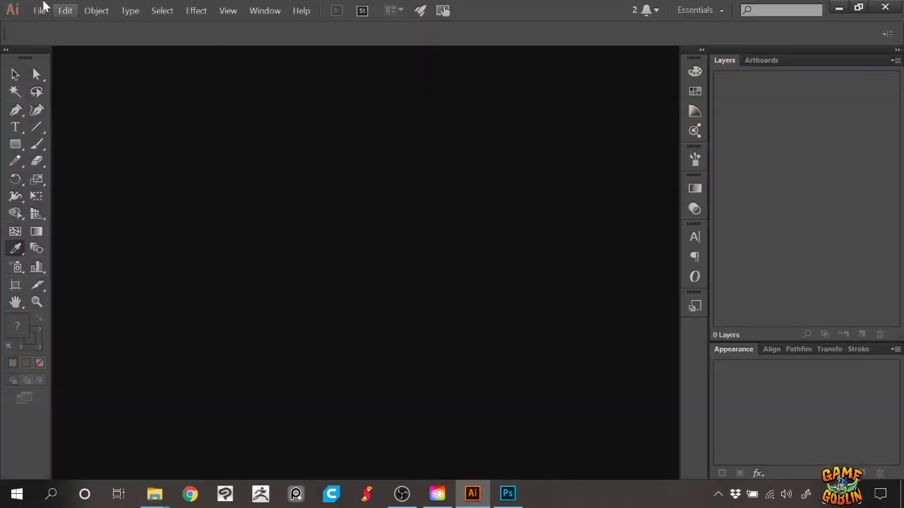
{"action": "left_click", "coordinate": [39, 11]}
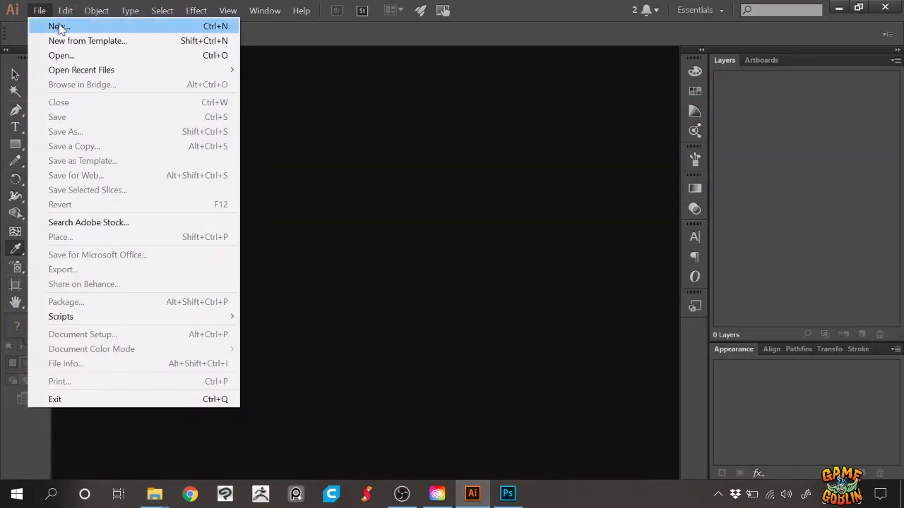
{"action": "left_click", "coordinate": [59, 26]}
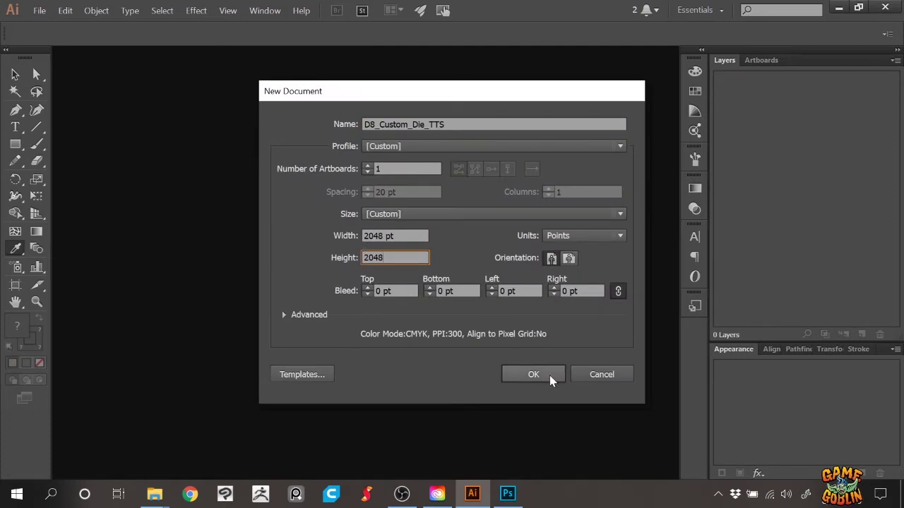
{"action": "left_click", "coordinate": [533, 374]}
- Place D8.png from the Dice_templates folder into the document
{"action": "left_click", "coordinate": [39, 10]}
{"action": "left_click", "coordinate": [106, 236]}
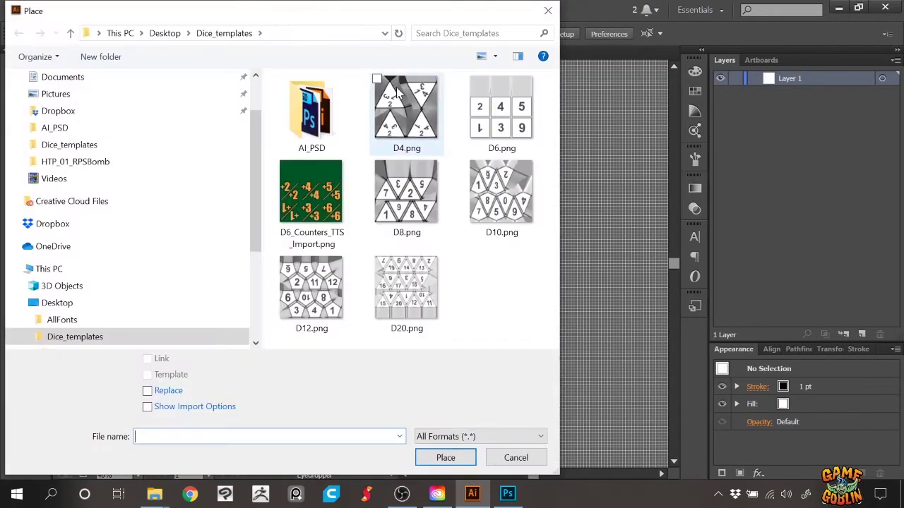
{"action": "left_click", "coordinate": [406, 191]}
{"action": "left_click", "coordinate": [446, 458]}
{"action": "left_click", "coordinate": [178, 85]}
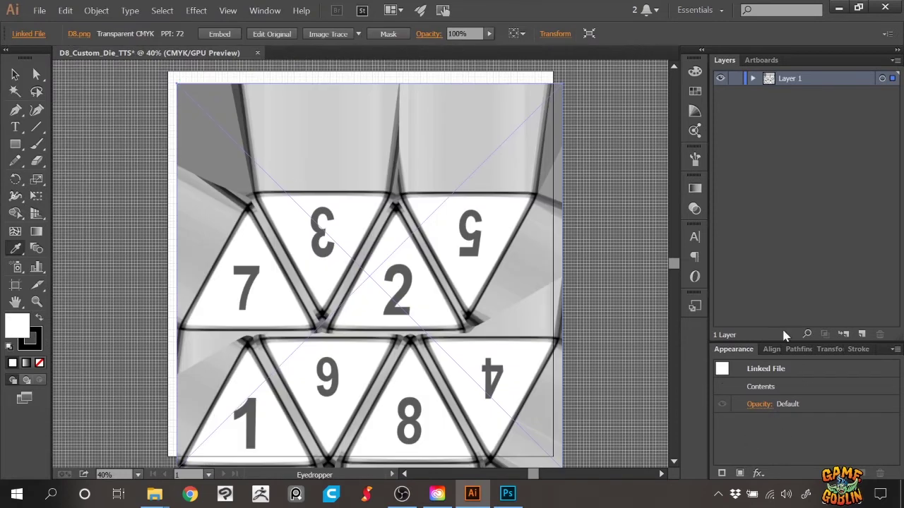
- Center the placed D8 template horizontally and vertically on the artboard, and lock its layer
{"action": "left_click", "coordinate": [771, 348]}
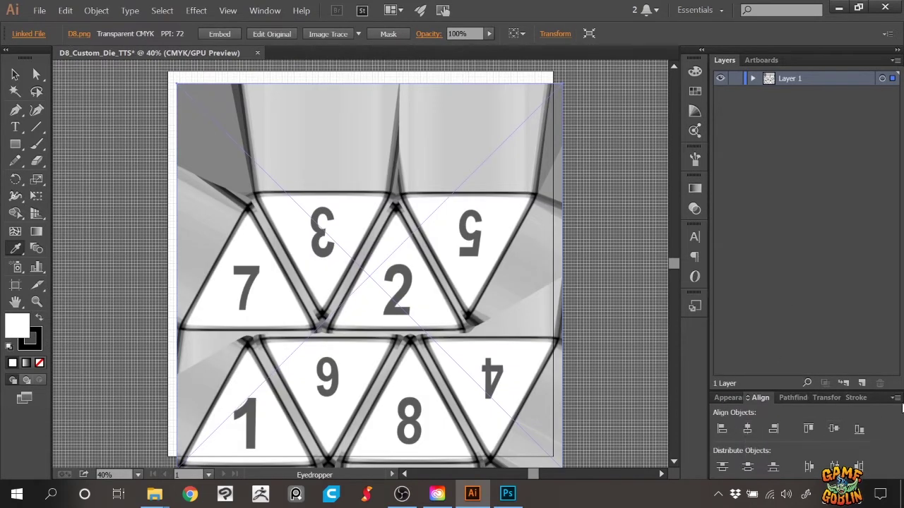
{"action": "left_click", "coordinate": [895, 398]}
{"action": "left_click", "coordinate": [807, 400]}
{"action": "left_click", "coordinate": [853, 466]}
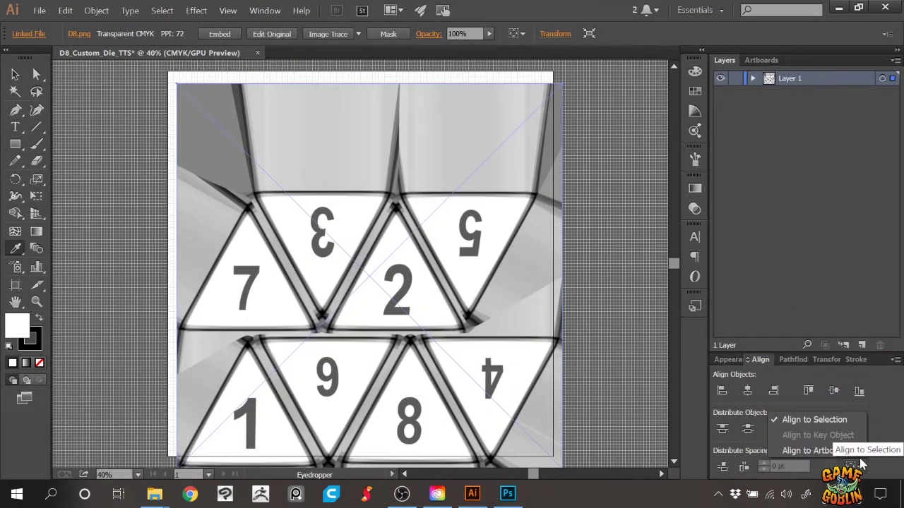
{"action": "left_click", "coordinate": [789, 424]}
{"action": "left_click", "coordinate": [747, 391]}
{"action": "left_click", "coordinate": [834, 390]}
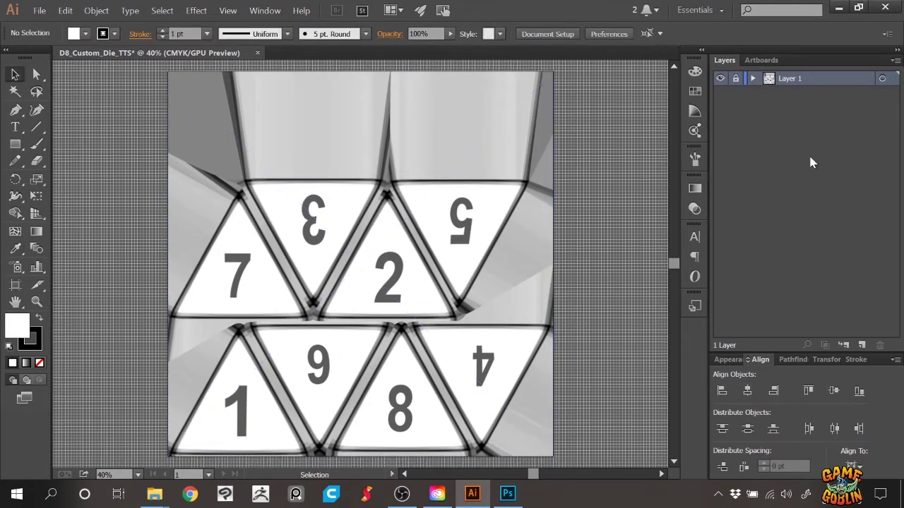
- Add a new layer, and create a three-sided polygon with a 400 pt radius on it
{"action": "left_click", "coordinate": [862, 345]}
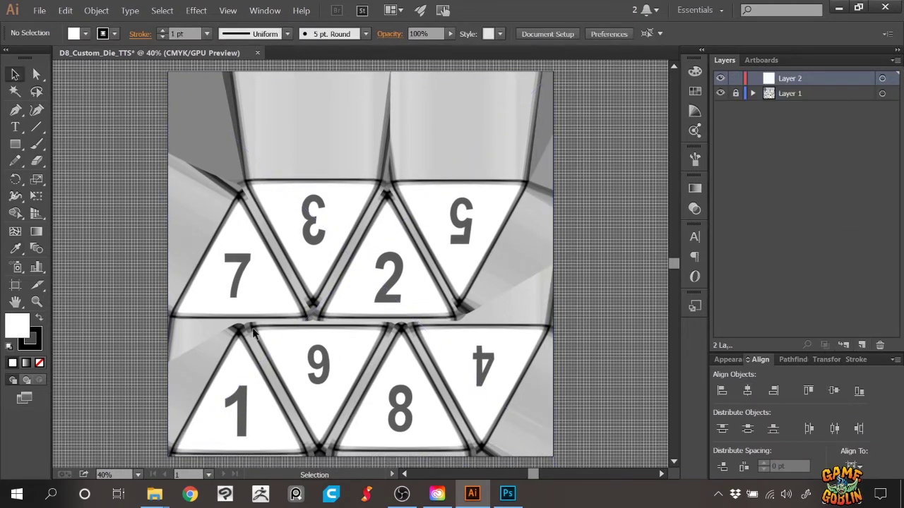
{"action": "left_click_drag", "start_coordinate": [15, 144], "coordinate": [53, 194]}
{"action": "left_click", "coordinate": [318, 205]}
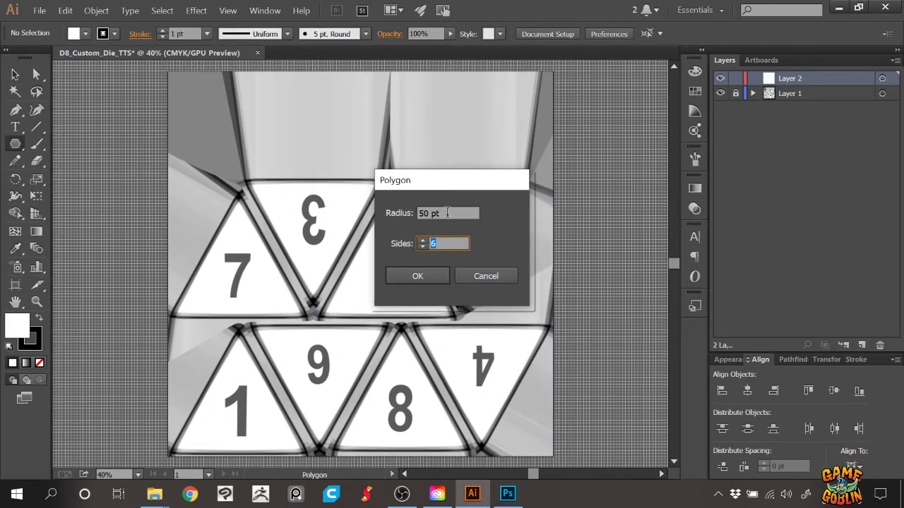
{"action": "type", "text": "3"}
{"action": "left_click", "coordinate": [443, 213]}
{"action": "type", "text": "400"}
{"action": "left_click", "coordinate": [430, 276]}
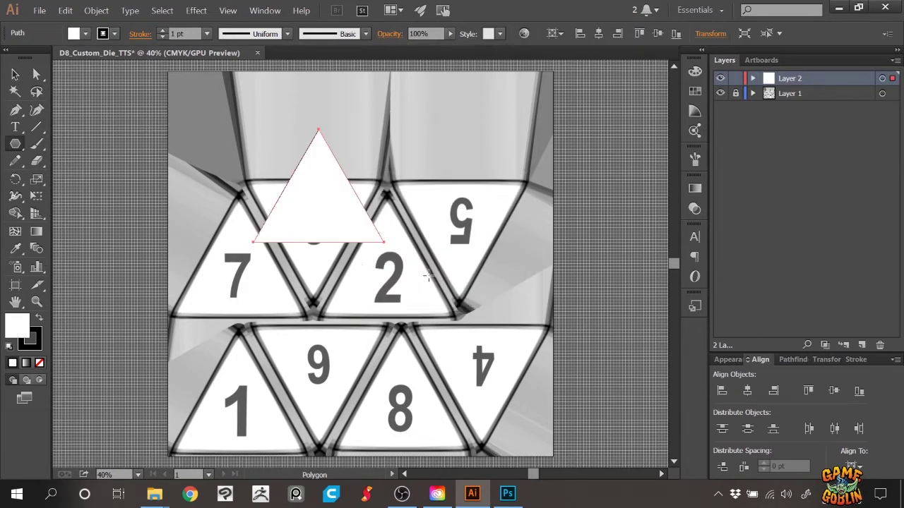
- Remove the triangle's fill, and move and resize it to match the template's 7 face
{"action": "left_click", "coordinate": [39, 363]}
{"action": "left_click", "coordinate": [15, 74]}
{"action": "left_click_drag", "start_coordinate": [347, 174], "coordinate": [257, 261]}
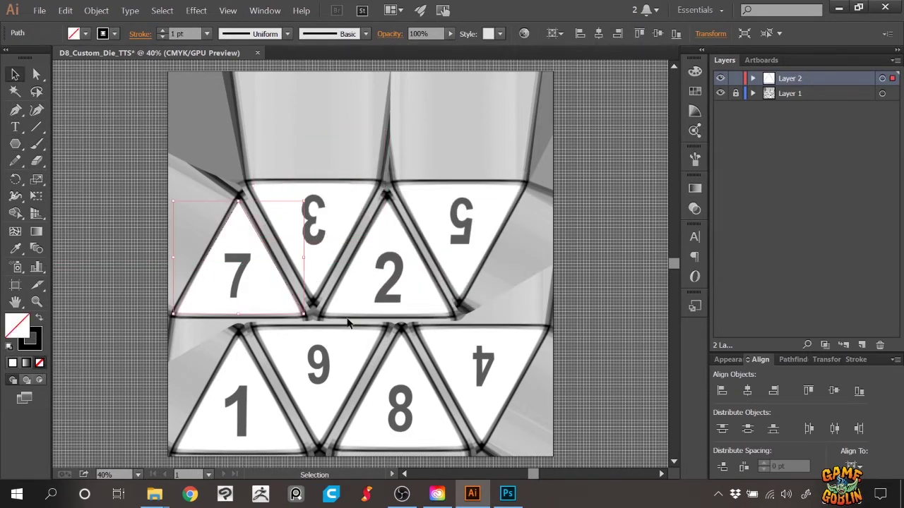
{"action": "mouse_move", "coordinate": [305, 315]}
{"action": "left_mouse_down"}
{"action": "mouse_move", "coordinate": [341, 348]}
{"action": "mouse_move", "coordinate": [316, 319]}
{"action": "left_mouse_up"}
- Swap the triangle's fill and stroke, check its fit against the template, and give it a tan fill
{"action": "left_click", "coordinate": [40, 318]}
{"action": "left_click", "coordinate": [720, 79]}
{"action": "left_click", "coordinate": [720, 78]}
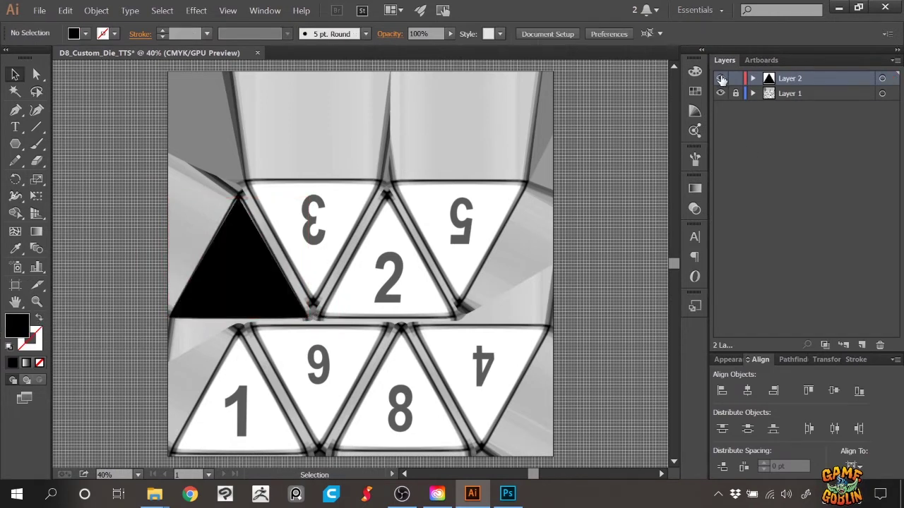
{"action": "left_click", "coordinate": [695, 91]}
{"action": "left_click", "coordinate": [566, 126]}
{"action": "left_click", "coordinate": [882, 78]}
{"action": "left_click", "coordinate": [567, 126]}
{"action": "left_click", "coordinate": [696, 91]}
- Duplicate the triangle onto the 2 face, and copy both triangles down onto the 1 and 8 faces
{"action": "left_click_drag", "start_coordinate": [238, 283], "coordinate": [388, 278]}
{"action": "left_click_drag", "start_coordinate": [512, 307], "coordinate": [275, 265]}
{"action": "left_click_drag", "start_coordinate": [388, 262], "coordinate": [401, 407]}
{"action": "left_click", "coordinate": [466, 392]}
- Create copies of all four triangles rotated 180°
{"action": "key", "text": "ctrl+a"}
{"action": "double_click", "coordinate": [15, 179]}
{"action": "left_click", "coordinate": [21, 120]}
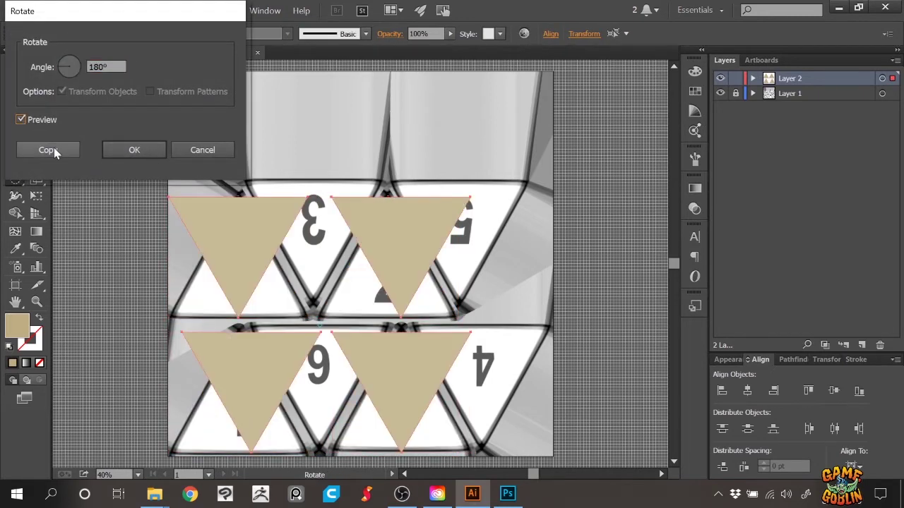
{"action": "left_click", "coordinate": [56, 151]}
- Move the rotated triangle copies up and across so the upper two sit on the template's 3 and 5 faces
{"action": "key", "text": "v"}
{"action": "left_click_drag", "start_coordinate": [251, 234], "coordinate": [327, 219]}
{"action": "left_click", "coordinate": [494, 233]}
{"action": "left_click_drag", "start_coordinate": [498, 224], "coordinate": [494, 223]}
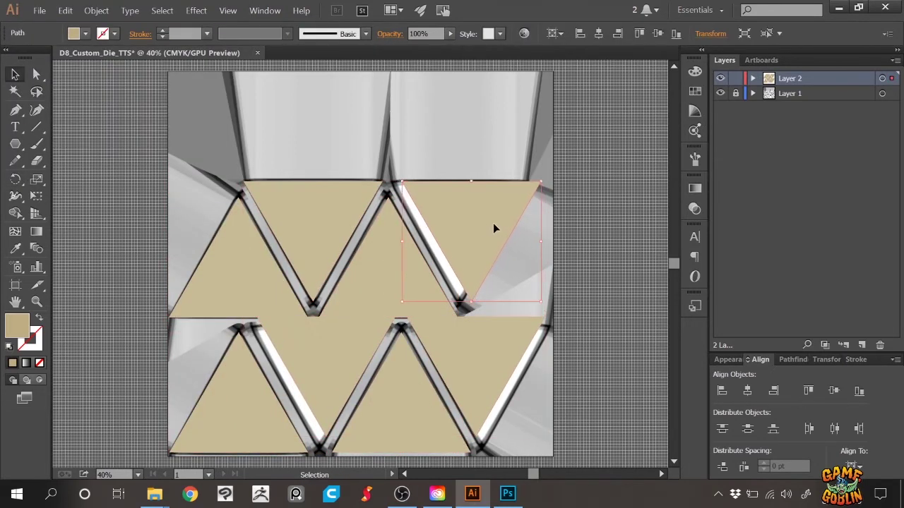
{"action": "key", "text": "Left"}
{"action": "key", "text": "Left"}
{"action": "key", "text": "Left"}
{"action": "key", "text": "Left"}
{"action": "key", "text": "Left"}
{"action": "key", "text": "Left"}
- Align the two lower rotated triangles with the template's 6 and 4 faces
{"action": "left_click", "coordinate": [332, 354]}
{"action": "left_click", "coordinate": [464, 355], "text": "shift"}
{"action": "left_click_drag", "start_coordinate": [465, 354], "coordinate": [459, 365]}
{"action": "left_click", "coordinate": [489, 366]}
{"action": "key", "text": "Right"}
{"action": "key", "text": "Right"}
{"action": "key", "text": "Right"}
{"action": "key", "text": "Right"}
{"action": "key", "text": "Right"}
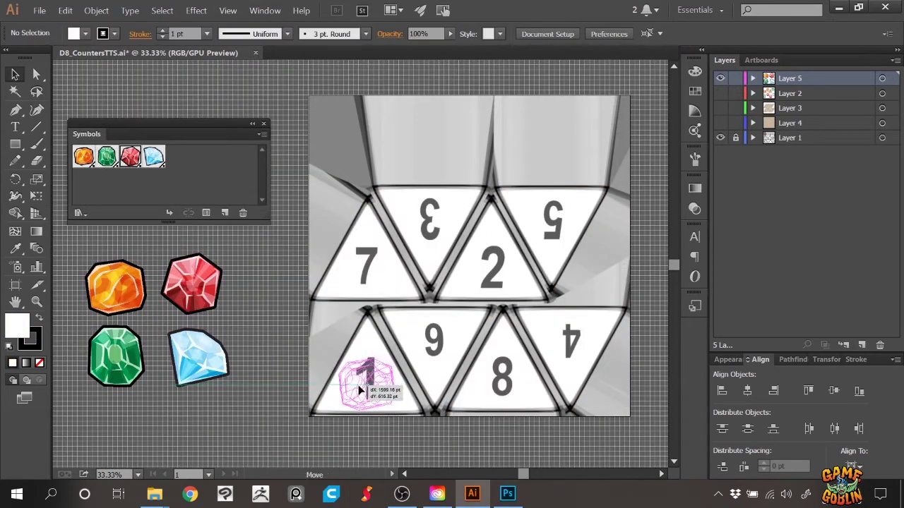
- Copy the amber gem from the 1 face onto the 2 face and resize it into two stacked ambers
{"action": "left_click_drag", "start_coordinate": [358, 386], "coordinate": [487, 268]}
{"action": "left_click_drag", "start_coordinate": [519, 239], "coordinate": [504, 256]}
{"action": "left_click_drag", "start_coordinate": [485, 276], "coordinate": [507, 224]}
{"action": "left_click_drag", "start_coordinate": [484, 276], "coordinate": [489, 276]}
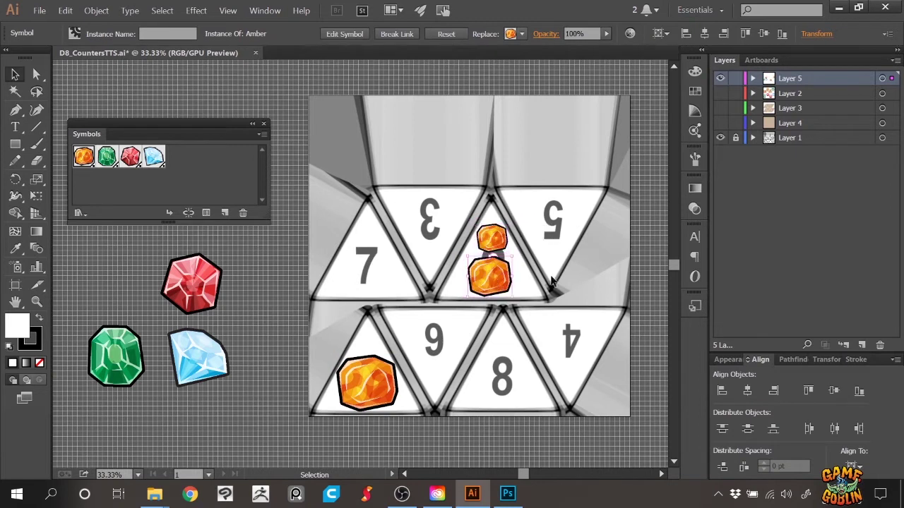
{"action": "left_click", "coordinate": [492, 238]}
{"action": "left_click_drag", "start_coordinate": [508, 224], "coordinate": [514, 222]}
{"action": "left_click", "coordinate": [489, 276]}
{"action": "left_click_drag", "start_coordinate": [458, 307], "coordinate": [534, 273]}
{"action": "left_click_drag", "start_coordinate": [489, 275], "coordinate": [492, 276]}
- Copy the small amber onto the 3 face and duplicate it to form a group of three
{"action": "left_click", "coordinate": [494, 240]}
{"action": "left_click_drag", "start_coordinate": [496, 241], "coordinate": [455, 209]}
{"action": "left_click", "coordinate": [454, 209]}
{"action": "mouse_move", "coordinate": [455, 209]}
{"action": "left_mouse_down"}
{"action": "mouse_move", "coordinate": [433, 243]}
{"action": "mouse_move", "coordinate": [453, 209]}
{"action": "left_mouse_up"}
{"action": "left_click_drag", "start_coordinate": [414, 210], "coordinate": [413, 208]}
- Place the emerald on the 4 face and rotate it slightly to suit the triangle
{"action": "left_click_drag", "start_coordinate": [127, 354], "coordinate": [581, 341]}
{"action": "left_click", "coordinate": [15, 179]}
{"action": "left_click_drag", "start_coordinate": [635, 302], "coordinate": [639, 311]}
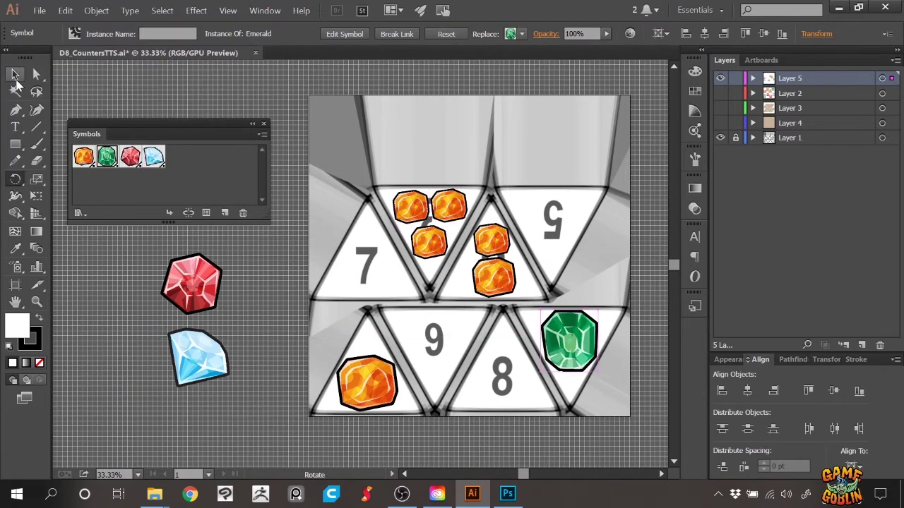
{"action": "left_click", "coordinate": [15, 76]}
- Copy the emerald onto the 5 face, shrink it, and duplicate it below to make two stacked emeralds
{"action": "left_click_drag", "start_coordinate": [569, 341], "coordinate": [556, 219]}
{"action": "left_click_drag", "start_coordinate": [584, 187], "coordinate": [573, 196]}
{"action": "double_click", "coordinate": [38, 178]}
{"action": "left_click", "coordinate": [191, 269]}
{"action": "key", "text": "Delete"}
{"action": "left_click_drag", "start_coordinate": [570, 341], "coordinate": [554, 218]}
{"action": "left_click_drag", "start_coordinate": [583, 187], "coordinate": [568, 228]}
{"action": "left_click_drag", "start_coordinate": [551, 210], "coordinate": [566, 232]}
- Place the ruby on the 6 face, reduce it slightly, and copy it onto the 7 face
{"action": "left_click_drag", "start_coordinate": [193, 285], "coordinate": [437, 340]}
{"action": "left_click_drag", "start_coordinate": [466, 309], "coordinate": [462, 312]}
{"action": "left_click_drag", "start_coordinate": [440, 348], "coordinate": [371, 275]}
- Copy the diamond onto the 8 face and reduce its size to 370 pt
{"action": "left_click_drag", "start_coordinate": [209, 363], "coordinate": [521, 383]}
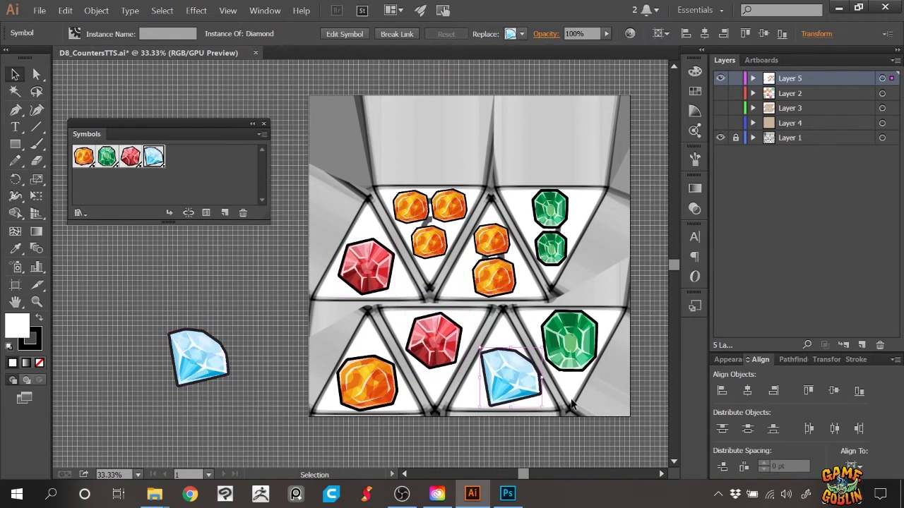
{"action": "left_click_drag", "start_coordinate": [542, 348], "coordinate": [539, 351]}
{"action": "left_click", "coordinate": [816, 34]}
{"action": "double_click", "coordinate": [785, 56]}
{"action": "type", "text": "370"}
{"action": "key", "text": "Return"}
{"action": "left_click", "coordinate": [513, 386]}
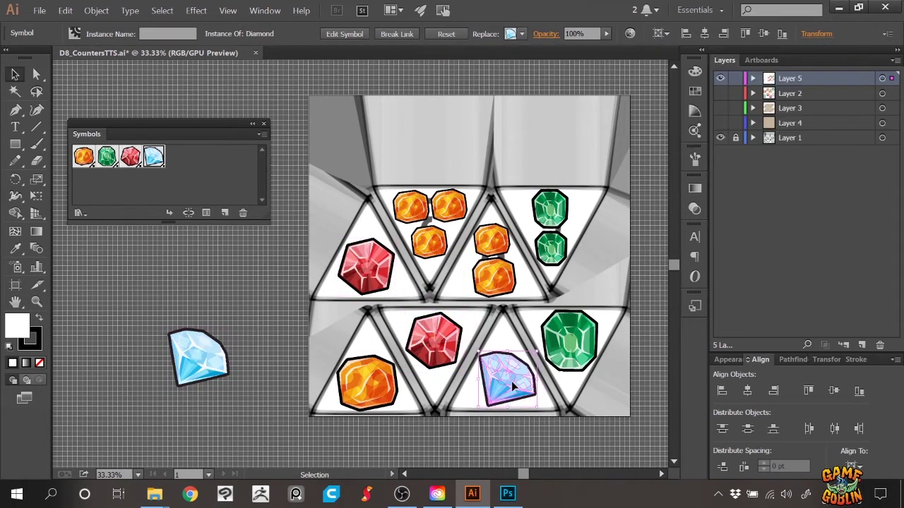
- Show Layer 3 and Layer 4 behind the gems, and close the Symbols panel
{"action": "left_click", "coordinate": [647, 219]}
{"action": "left_click", "coordinate": [720, 109]}
{"action": "left_click", "coordinate": [720, 123]}
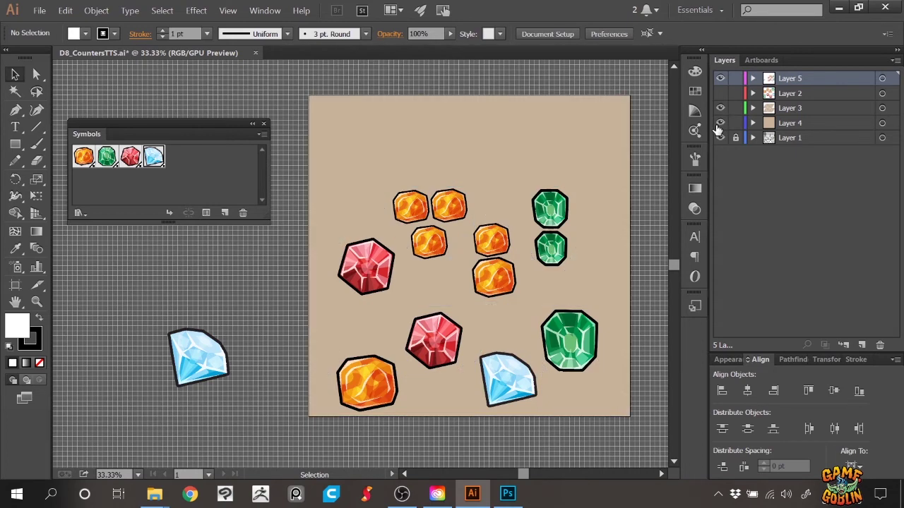
{"action": "left_click", "coordinate": [264, 125]}
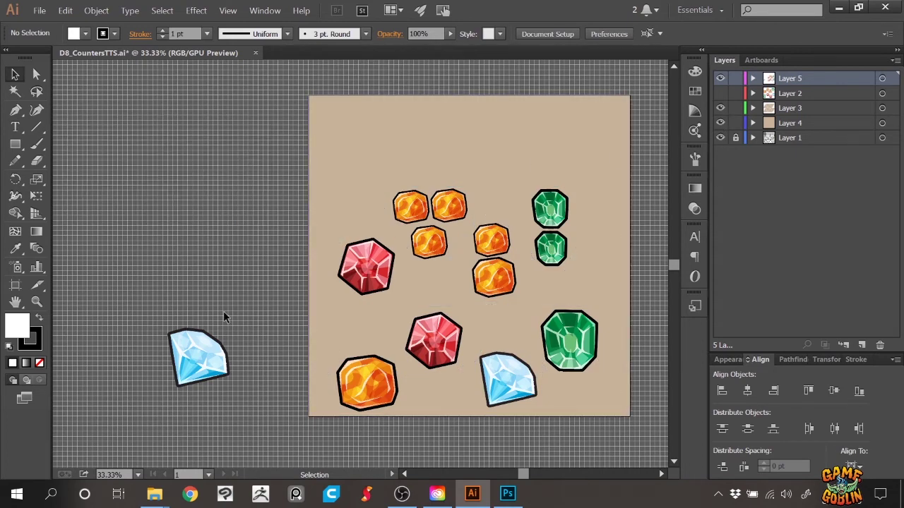
- Delete the spare diamond beside the artboard and save the document
{"action": "left_click", "coordinate": [205, 349]}
{"action": "key", "text": "Delete"}
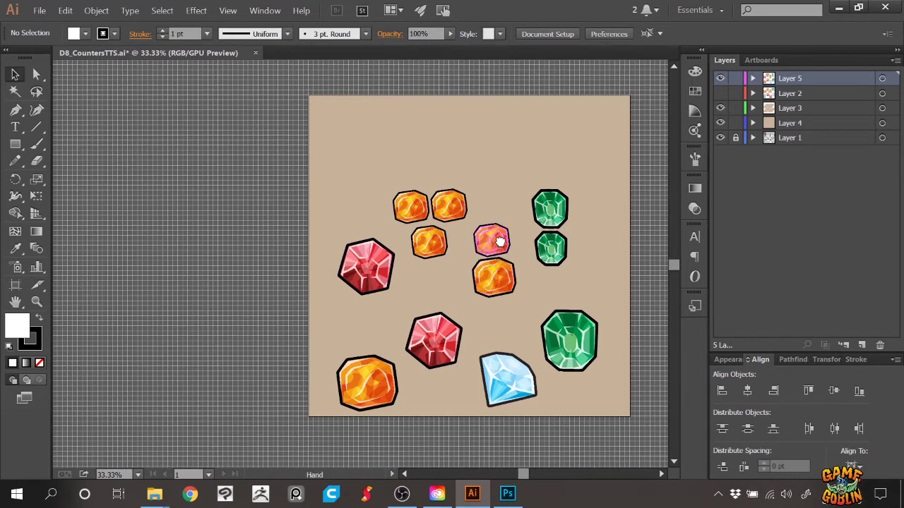
{"action": "left_click_drag", "start_coordinate": [500, 242], "coordinate": [407, 238]}
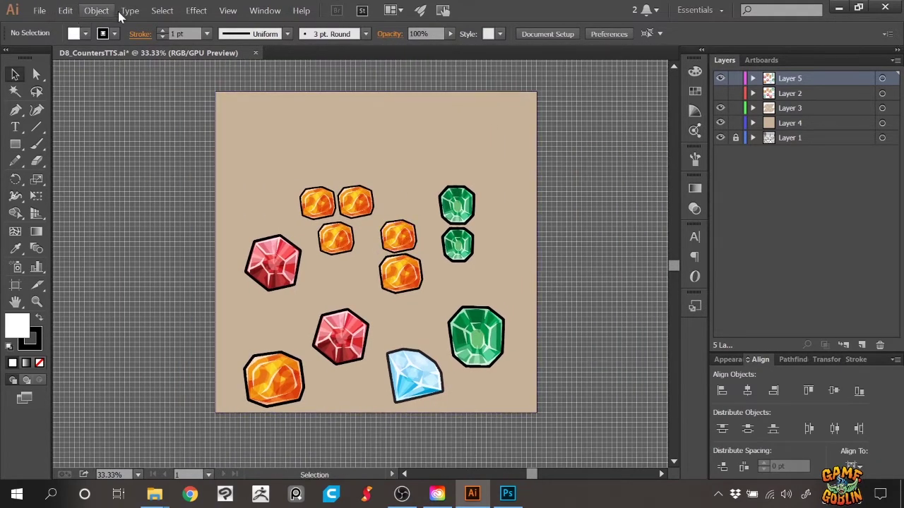
{"action": "left_click", "coordinate": [40, 10]}
{"action": "left_click", "coordinate": [58, 117]}
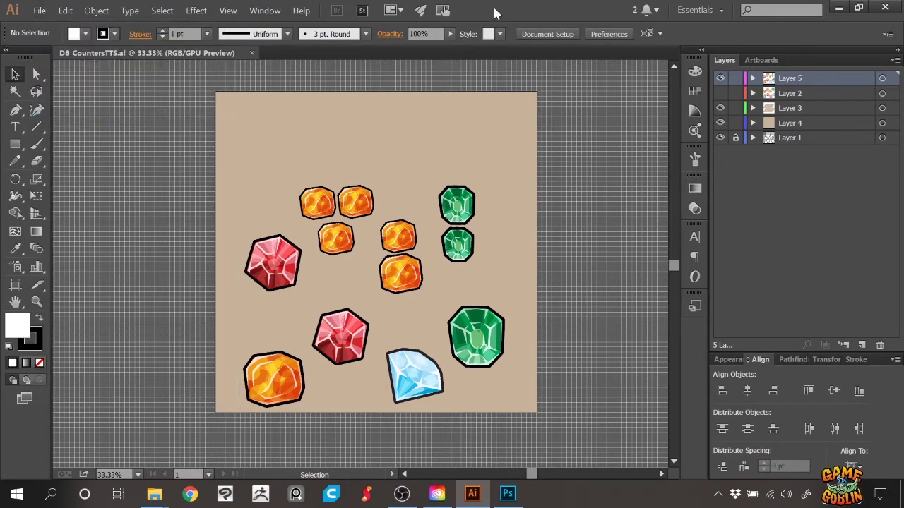
{"action": "left_click", "coordinate": [40, 10]}
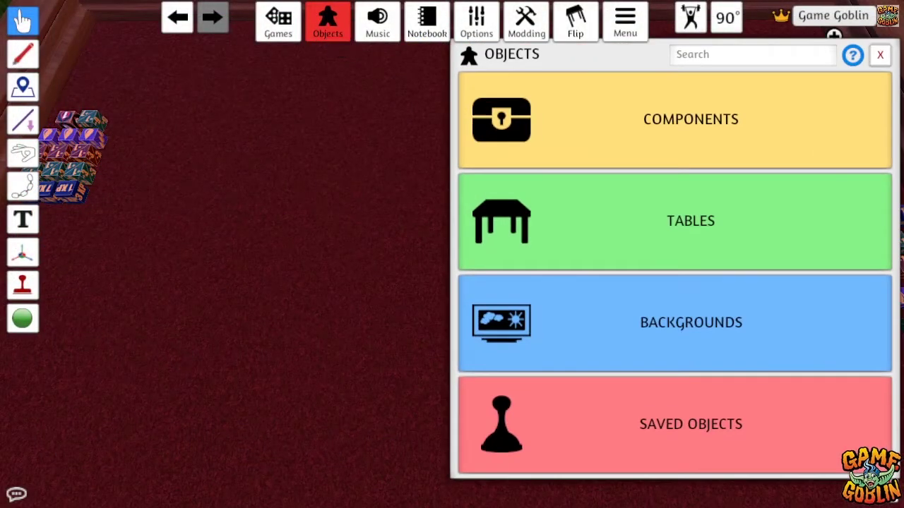
- In Tabletop Simulator, place a custom die from the custom components on the table
{"action": "left_click", "coordinate": [774, 147]}
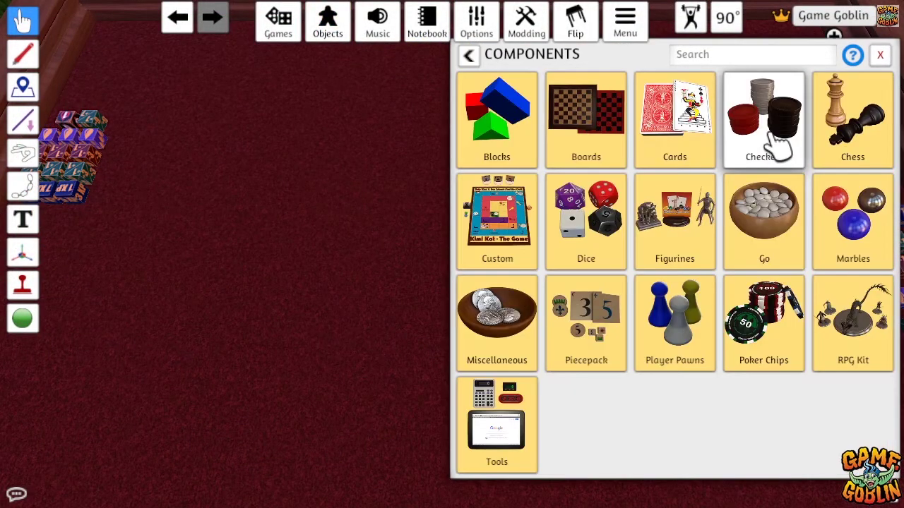
{"action": "left_click", "coordinate": [505, 238]}
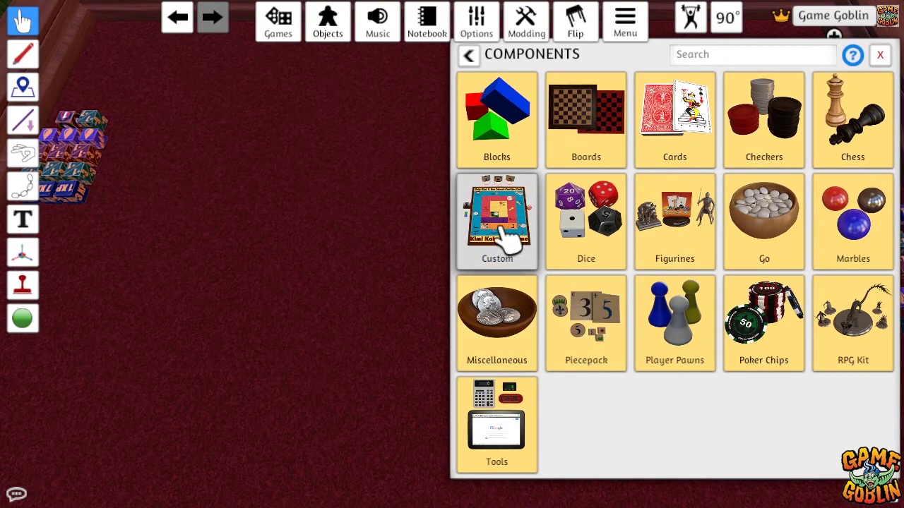
{"action": "left_click_drag", "start_coordinate": [571, 247], "coordinate": [333, 297]}
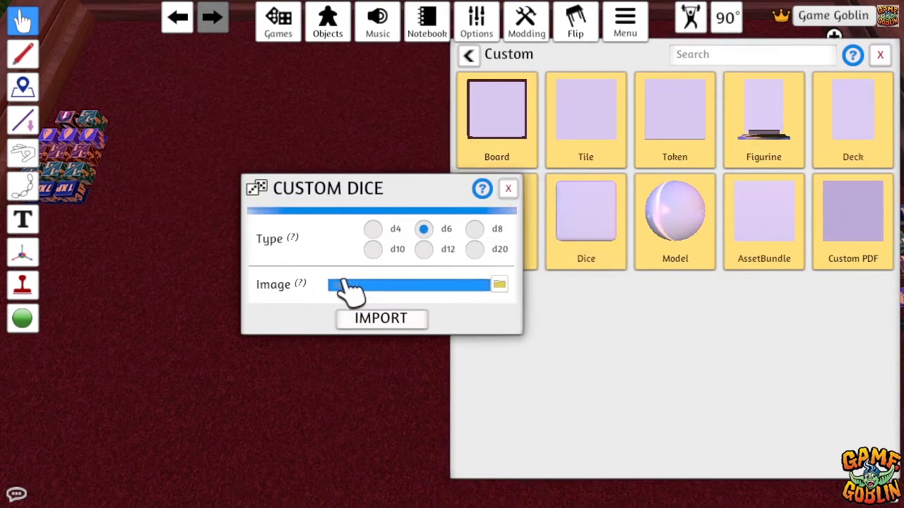
- Choose D6_Counters_TTS_Import.png from the dice template folder on the Desktop as the d6 image
{"action": "left_click", "coordinate": [500, 285]}
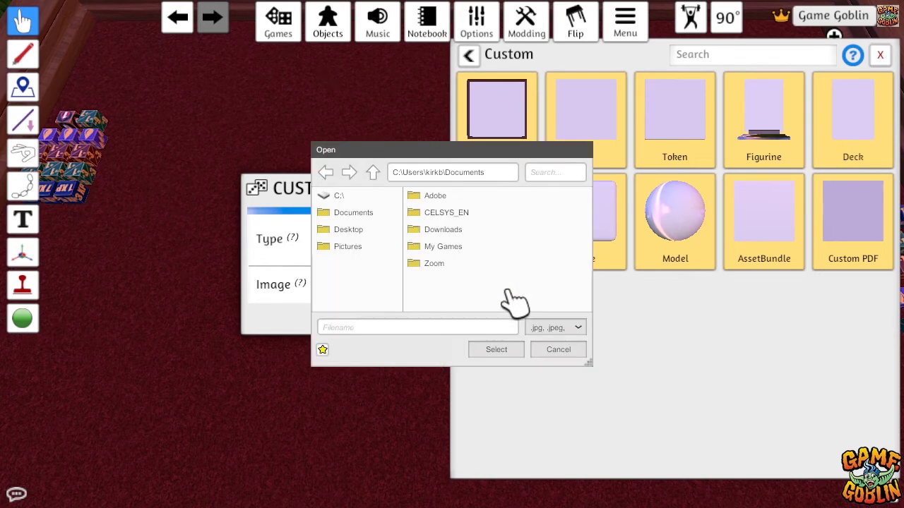
{"action": "left_click", "coordinate": [396, 230]}
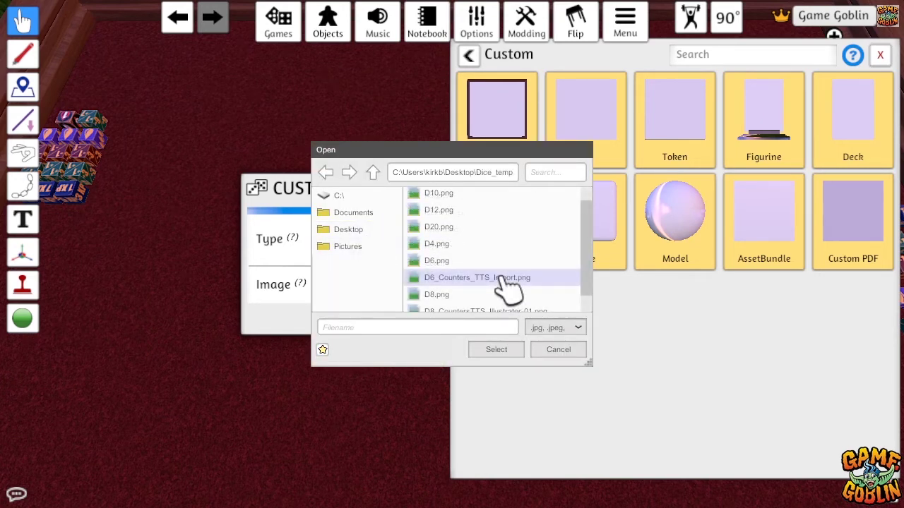
{"action": "left_click", "coordinate": [503, 280]}
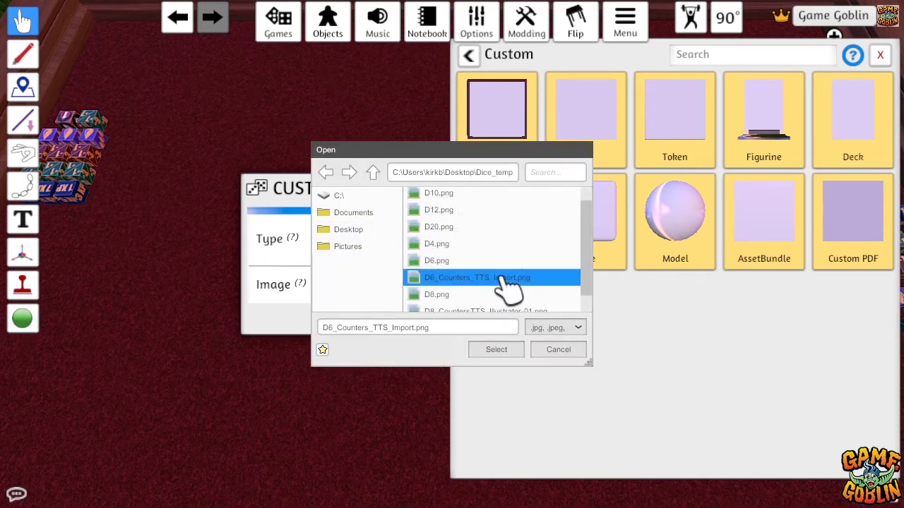
{"action": "left_click", "coordinate": [498, 350]}
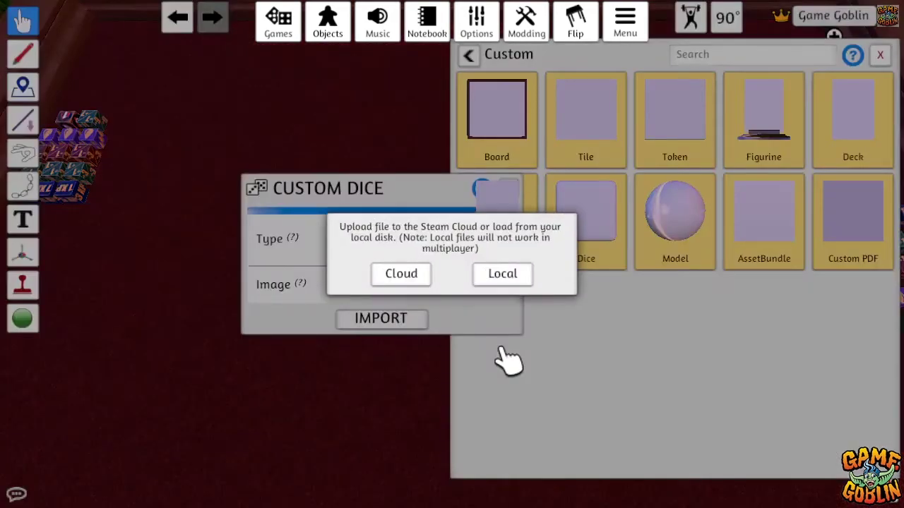
- Upload the D6 image to the Steam Cloud root folder as D6_Counters_TTS_Import and import the custom die
{"action": "left_click", "coordinate": [404, 275]}
{"action": "left_click", "coordinate": [404, 267]}
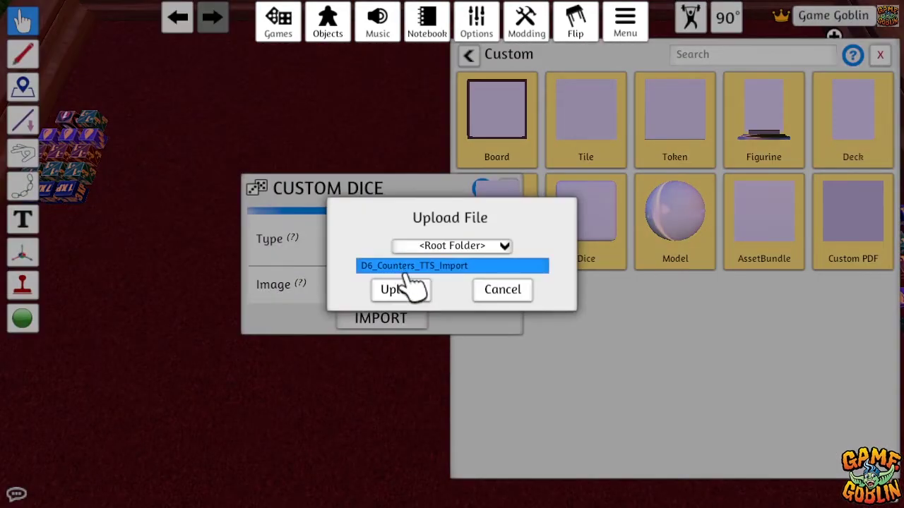
{"action": "left_click", "coordinate": [417, 299]}
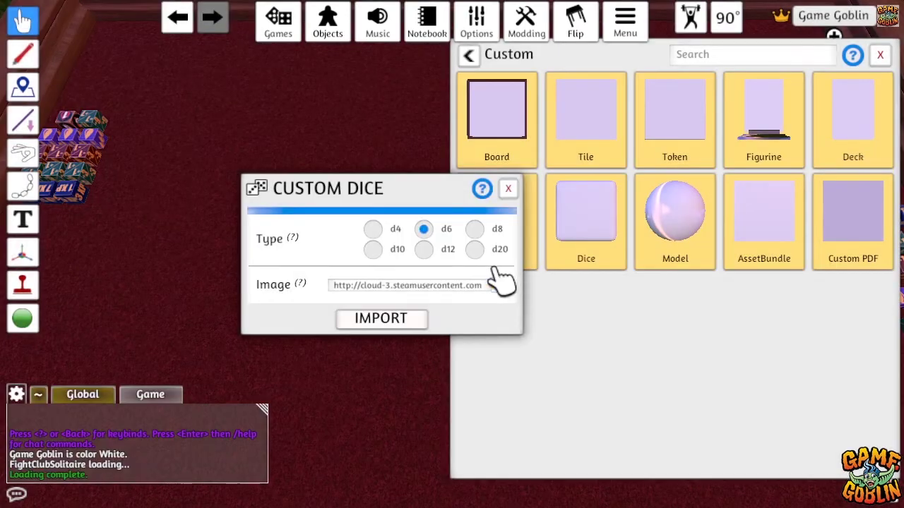
{"action": "left_click", "coordinate": [382, 319]}
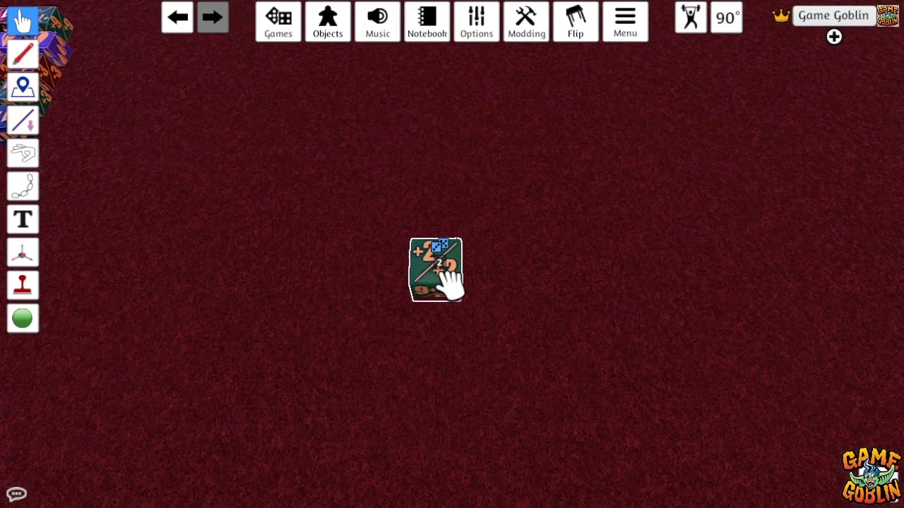
- Enlarge the imported D6 counter die and roll it several times to test its faces
{"action": "key", "text": "plus"}
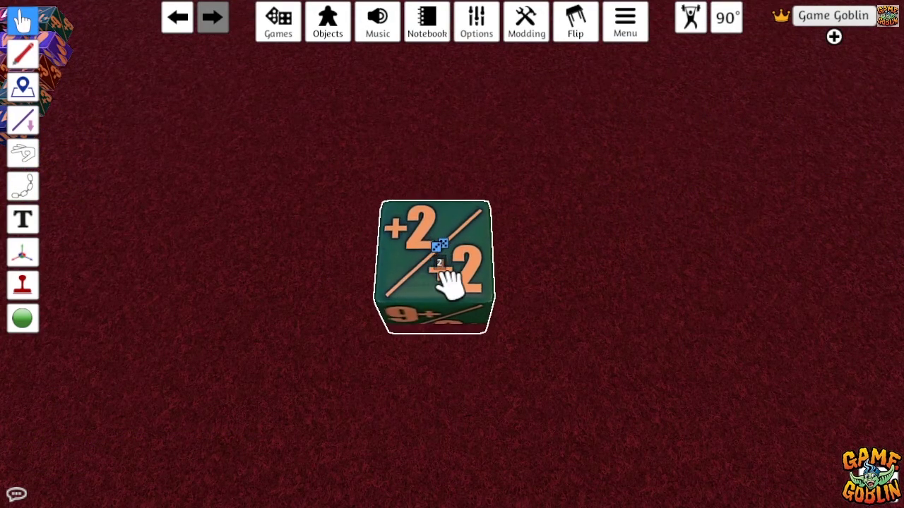
{"action": "key", "text": "plus"}
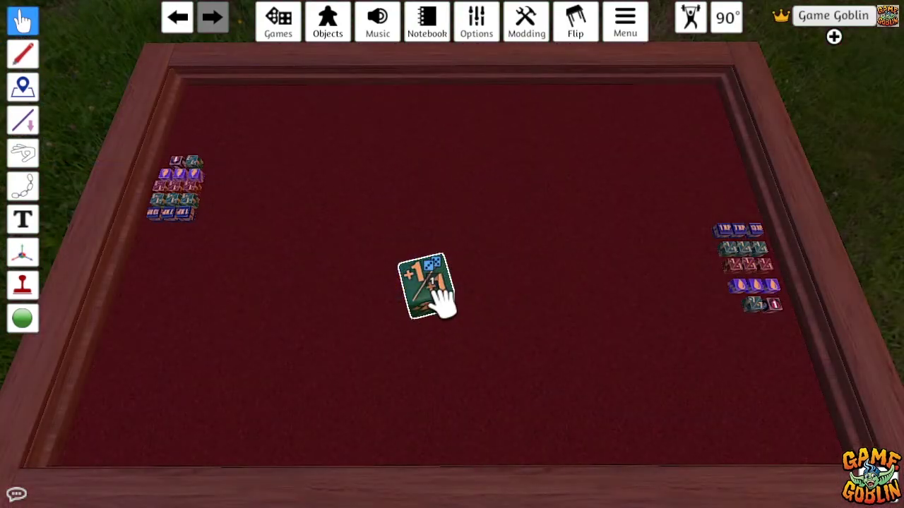
{"action": "key", "text": "e"}
{"action": "key", "text": "r"}
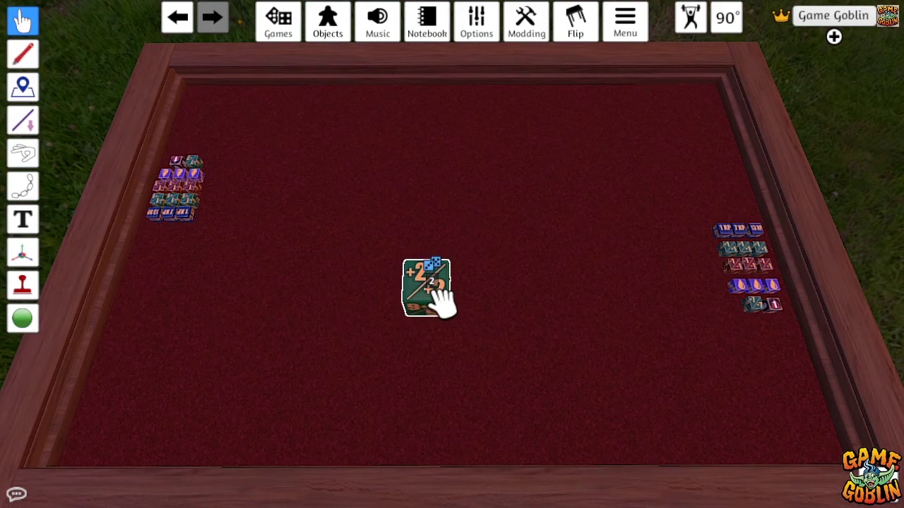
{"action": "key", "text": "r"}
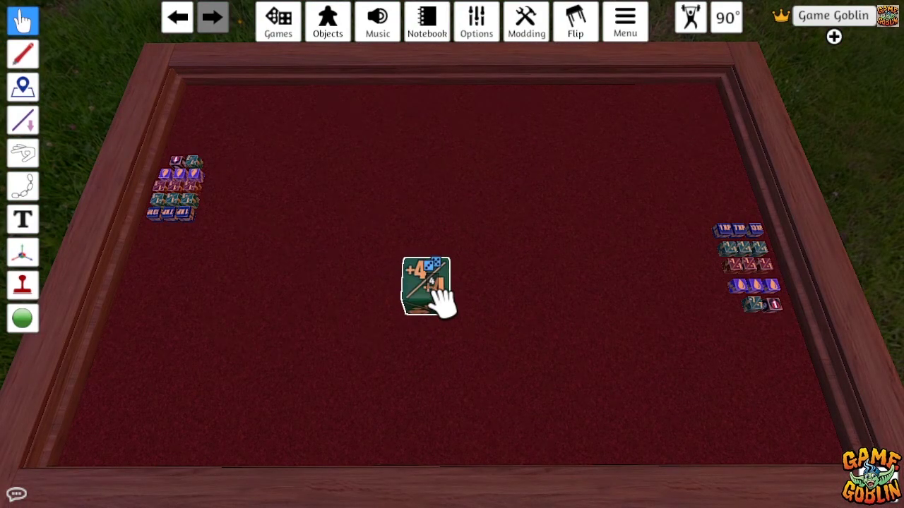
{"action": "key", "text": "r"}
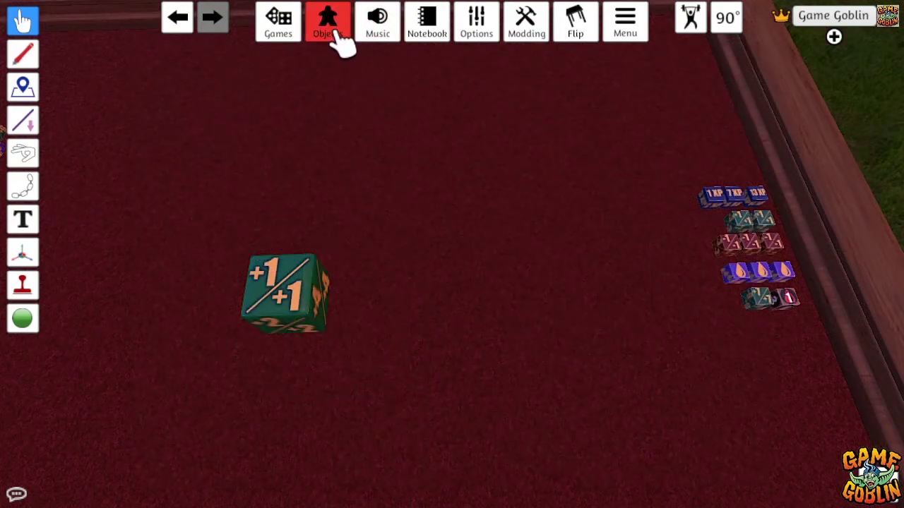
- Place a second custom die on the table and set its type to d8
{"action": "left_click", "coordinate": [339, 37]}
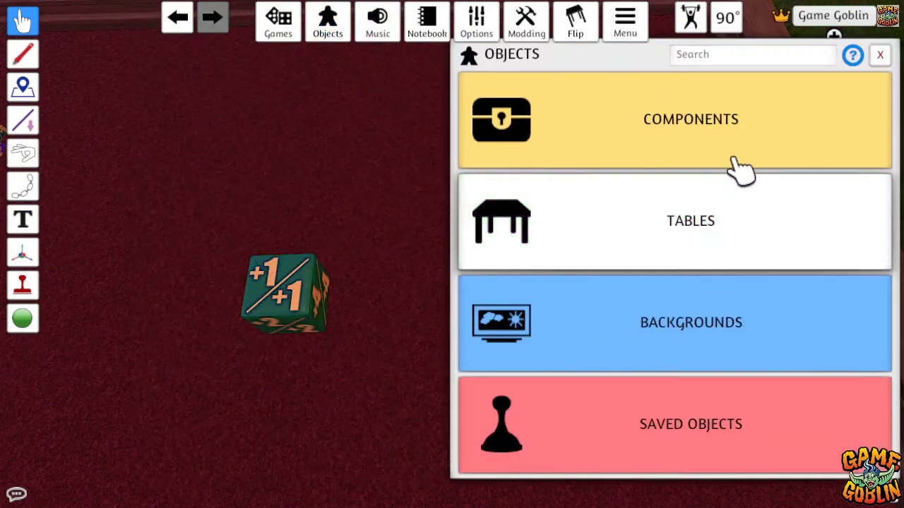
{"action": "left_click", "coordinate": [738, 157]}
{"action": "left_click", "coordinate": [496, 234]}
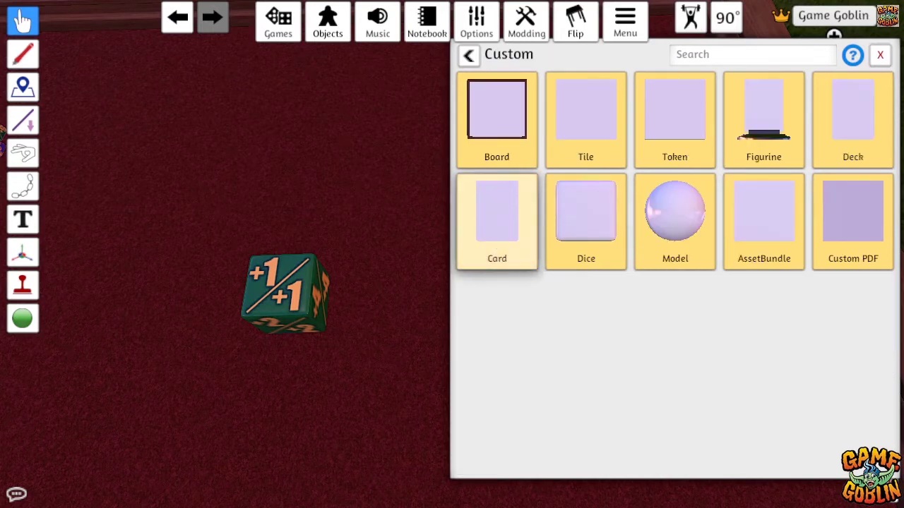
{"action": "left_click", "coordinate": [586, 219]}
{"action": "left_click", "coordinate": [439, 258]}
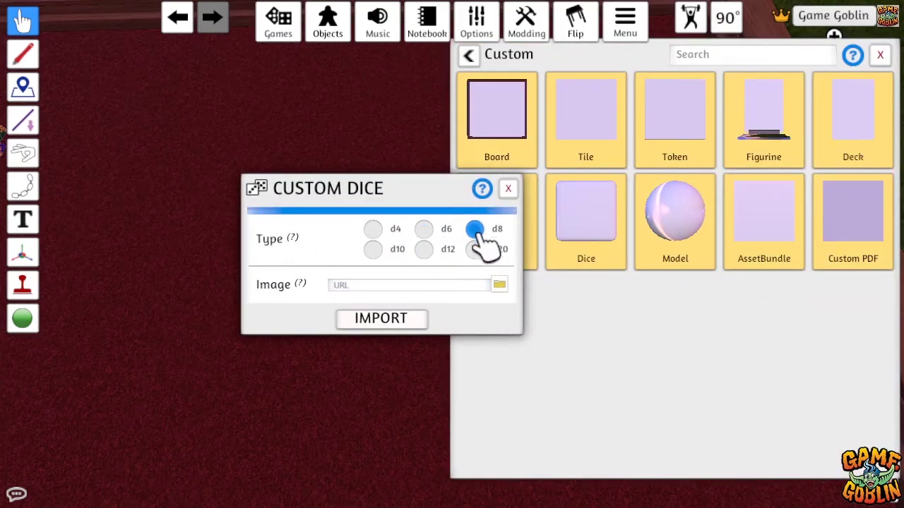
- Choose the D8 counters image, upload it to the Steam Cloud, and import the d8 die
{"action": "left_click", "coordinate": [501, 286]}
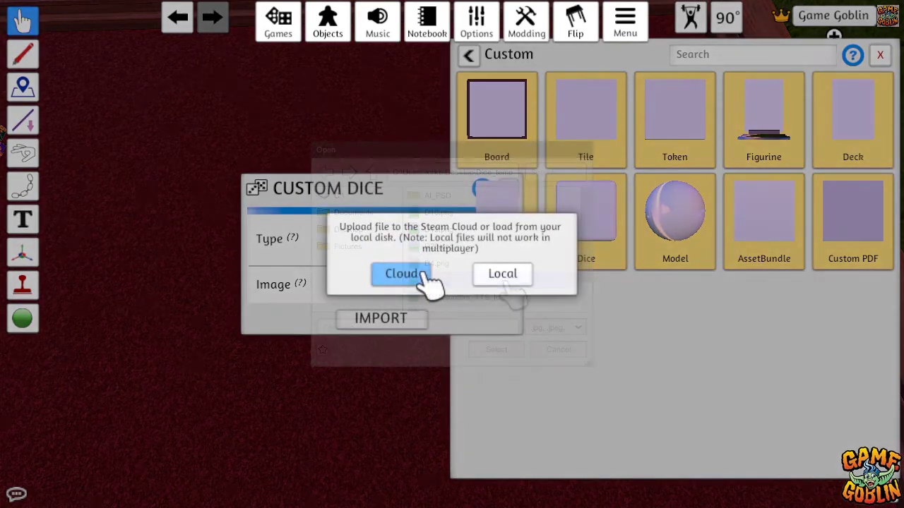
{"action": "left_click", "coordinate": [423, 276]}
{"action": "left_click", "coordinate": [410, 291]}
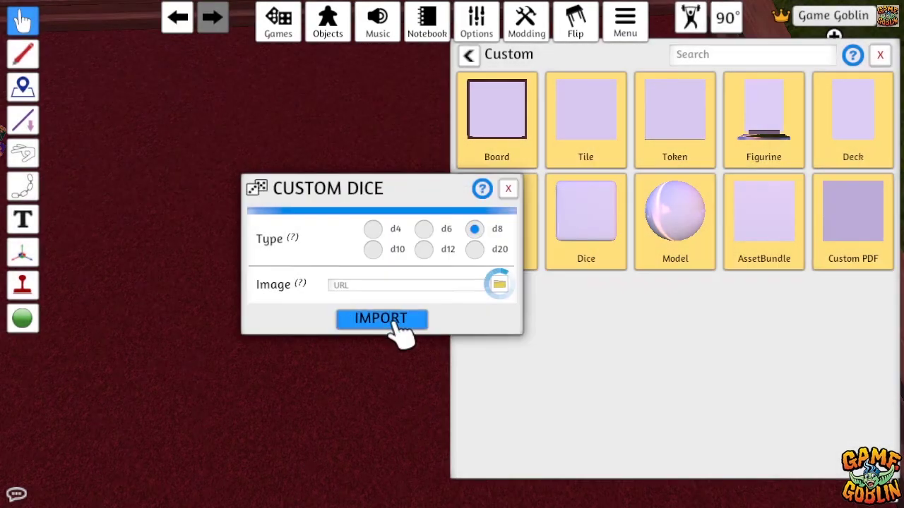
{"action": "left_click", "coordinate": [393, 326]}
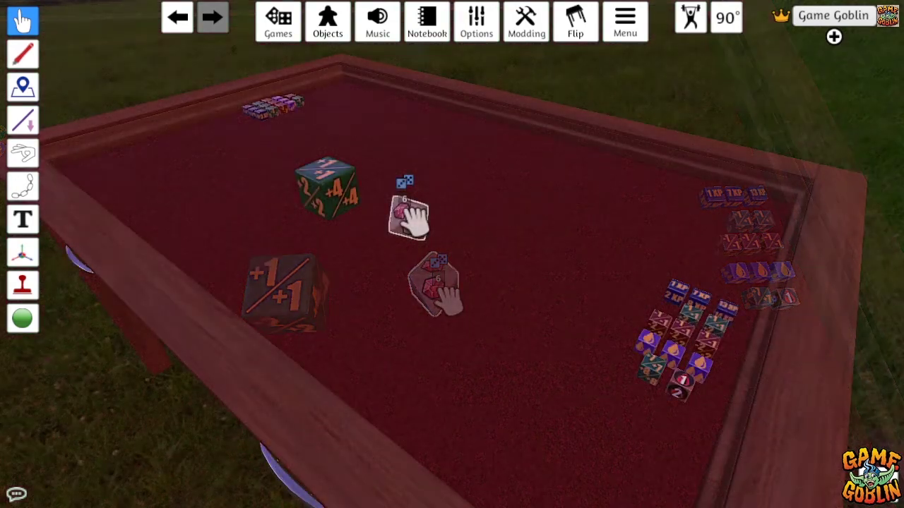
- Pick up the imported D8 die and magnify it to examine its gem faces
{"action": "left_click_drag", "start_coordinate": [416, 216], "coordinate": [416, 224]}
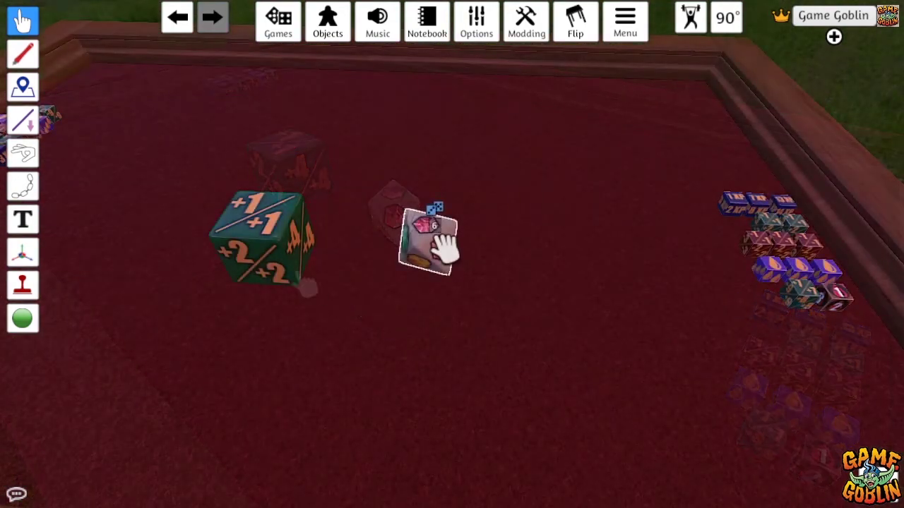
{"action": "key", "text": "alt"}
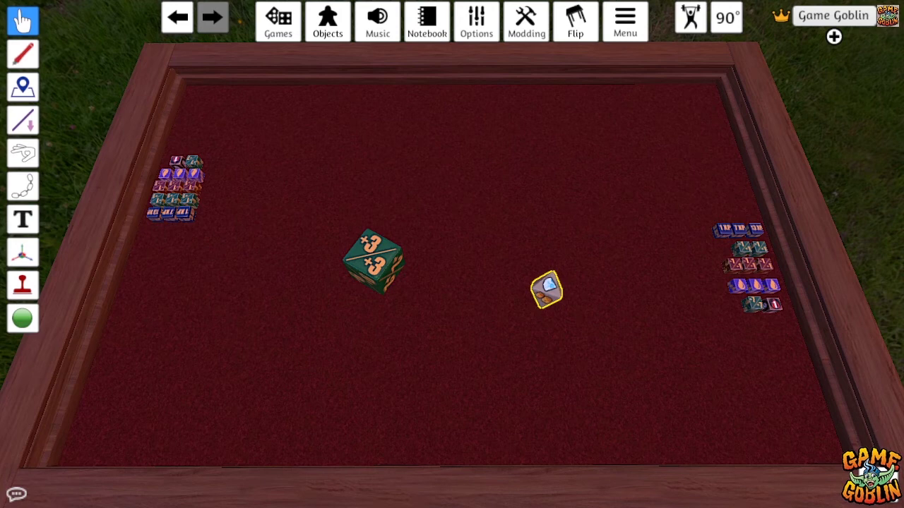
- Delete the D8 gem die from the table and copy the D8 counters image's link from the Cloud Manager
{"action": "key", "text": "Delete"}
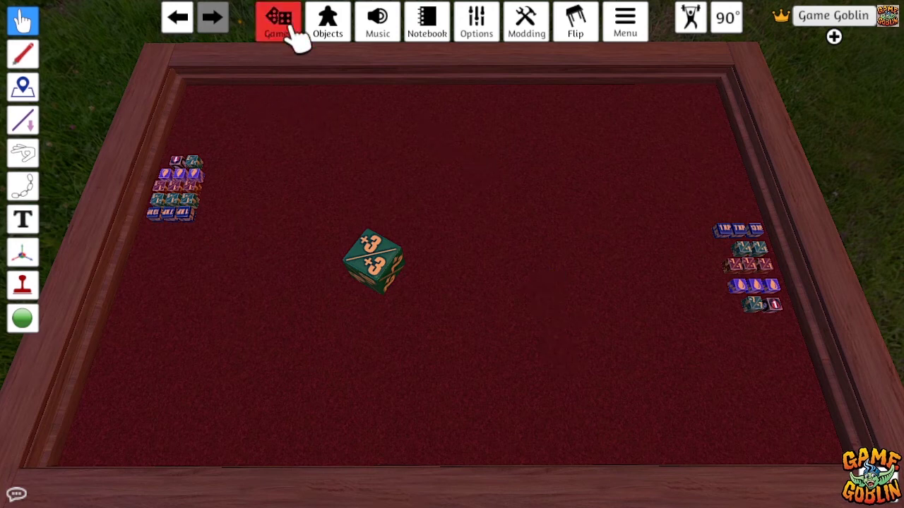
{"action": "left_click", "coordinate": [534, 41]}
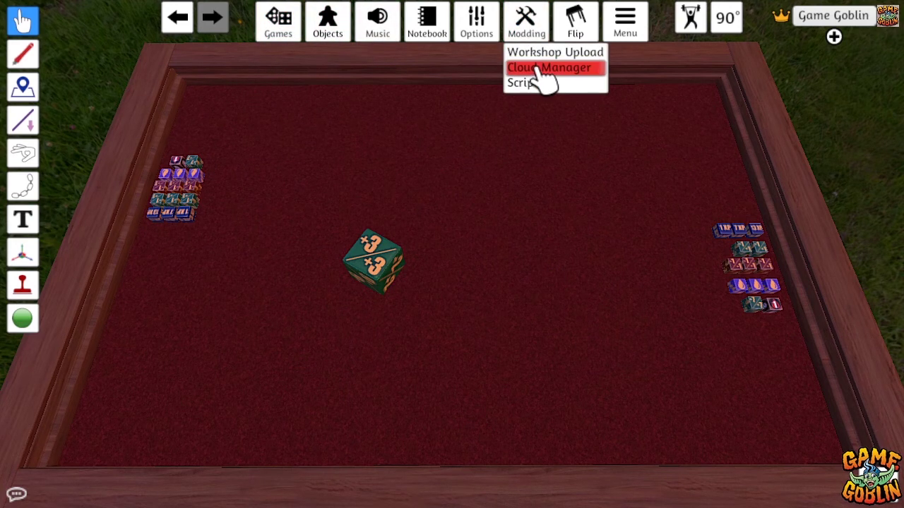
{"action": "left_click", "coordinate": [542, 69]}
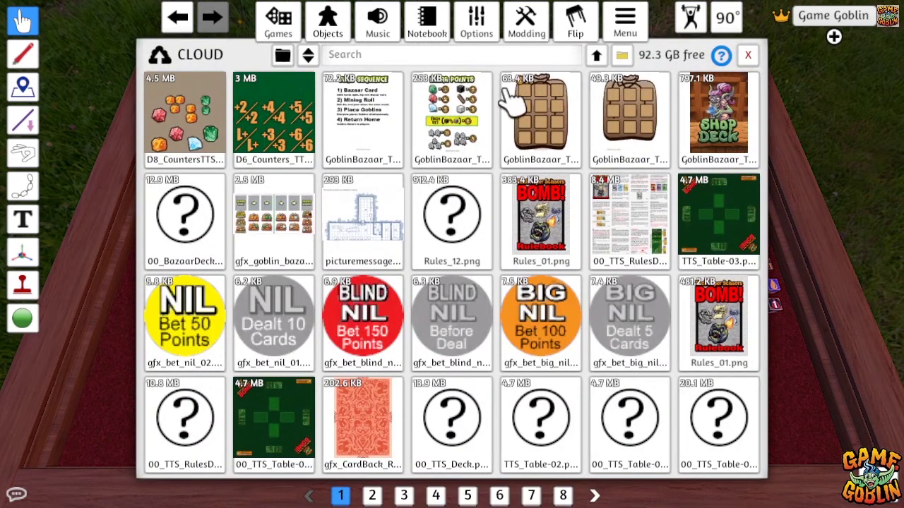
{"action": "left_click", "coordinate": [182, 126]}
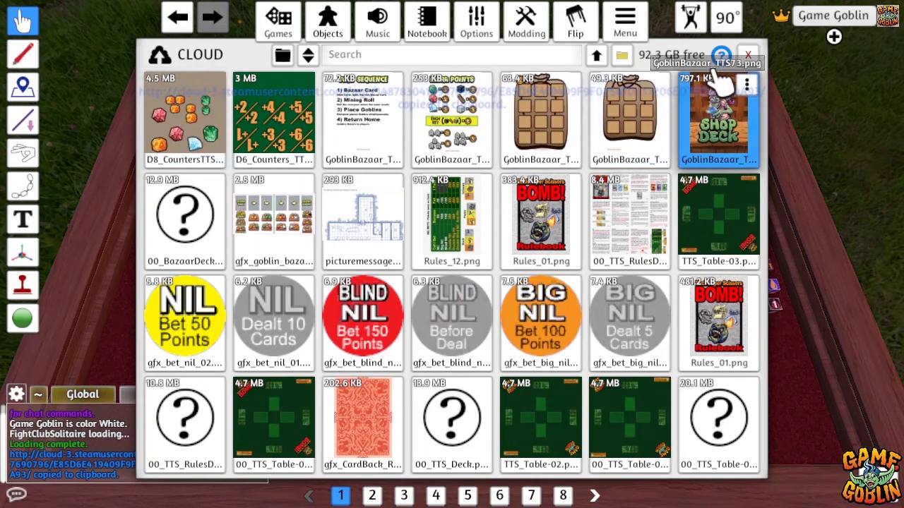
{"action": "left_click", "coordinate": [747, 55]}
- Place a new custom die from the custom components onto the table near the large D6 die
{"action": "left_click", "coordinate": [328, 21]}
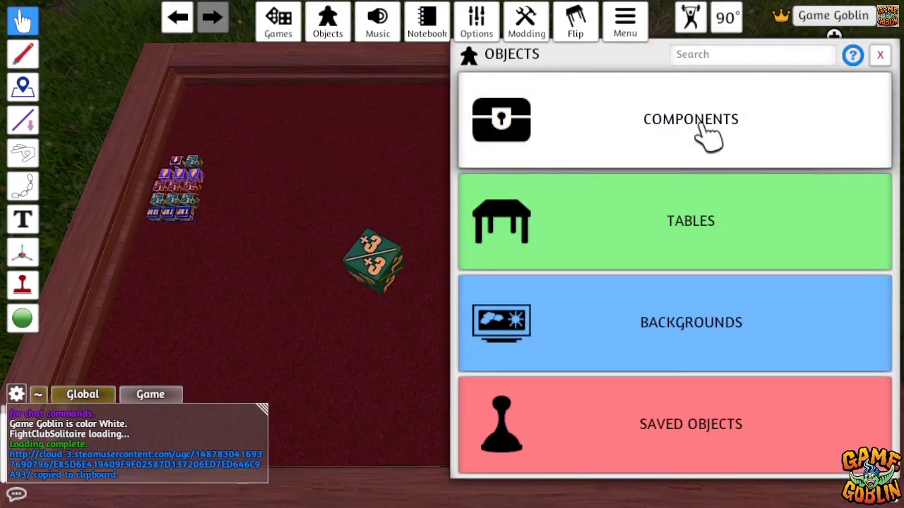
{"action": "left_click", "coordinate": [706, 135]}
{"action": "left_click", "coordinate": [494, 242]}
{"action": "left_click_drag", "start_coordinate": [586, 212], "coordinate": [353, 360]}
- Set the custom die's type to d8, paste the copied cloud link as its image, and import it
{"action": "left_click", "coordinate": [475, 229]}
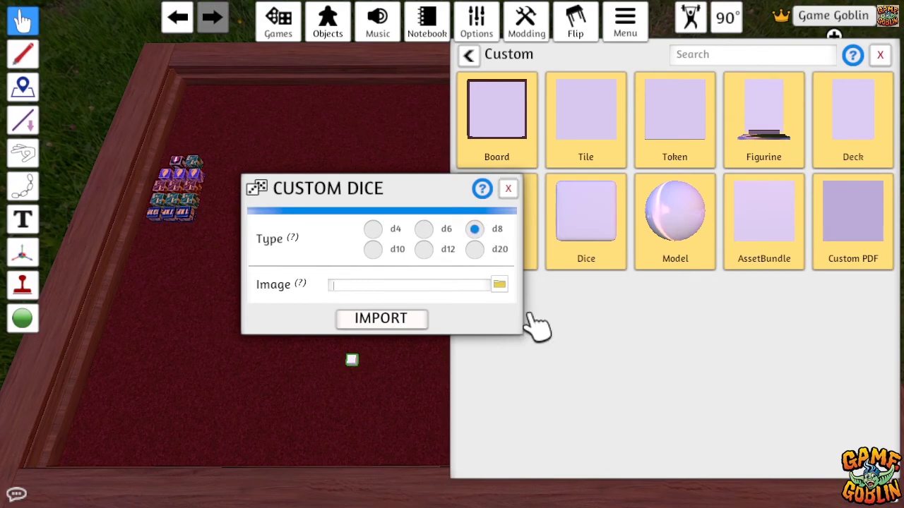
{"action": "key", "text": "ctrl+v"}
{"action": "left_click", "coordinate": [417, 319]}
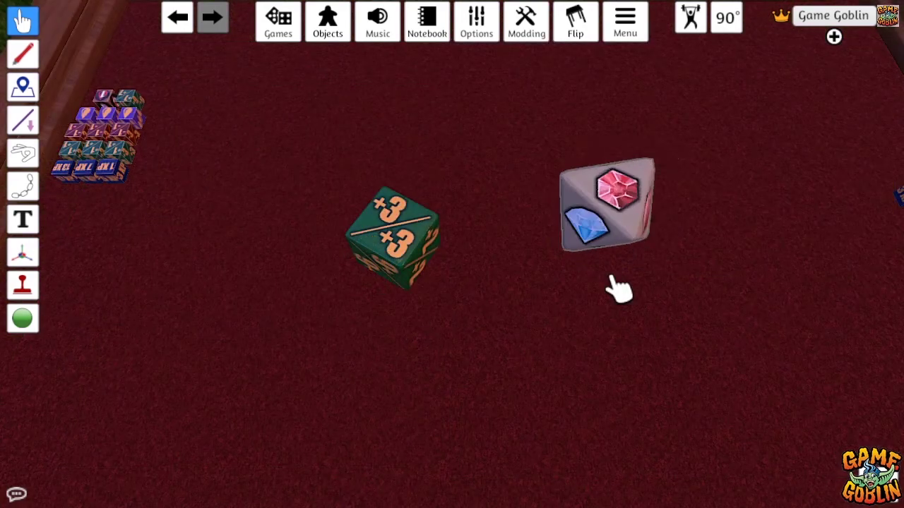